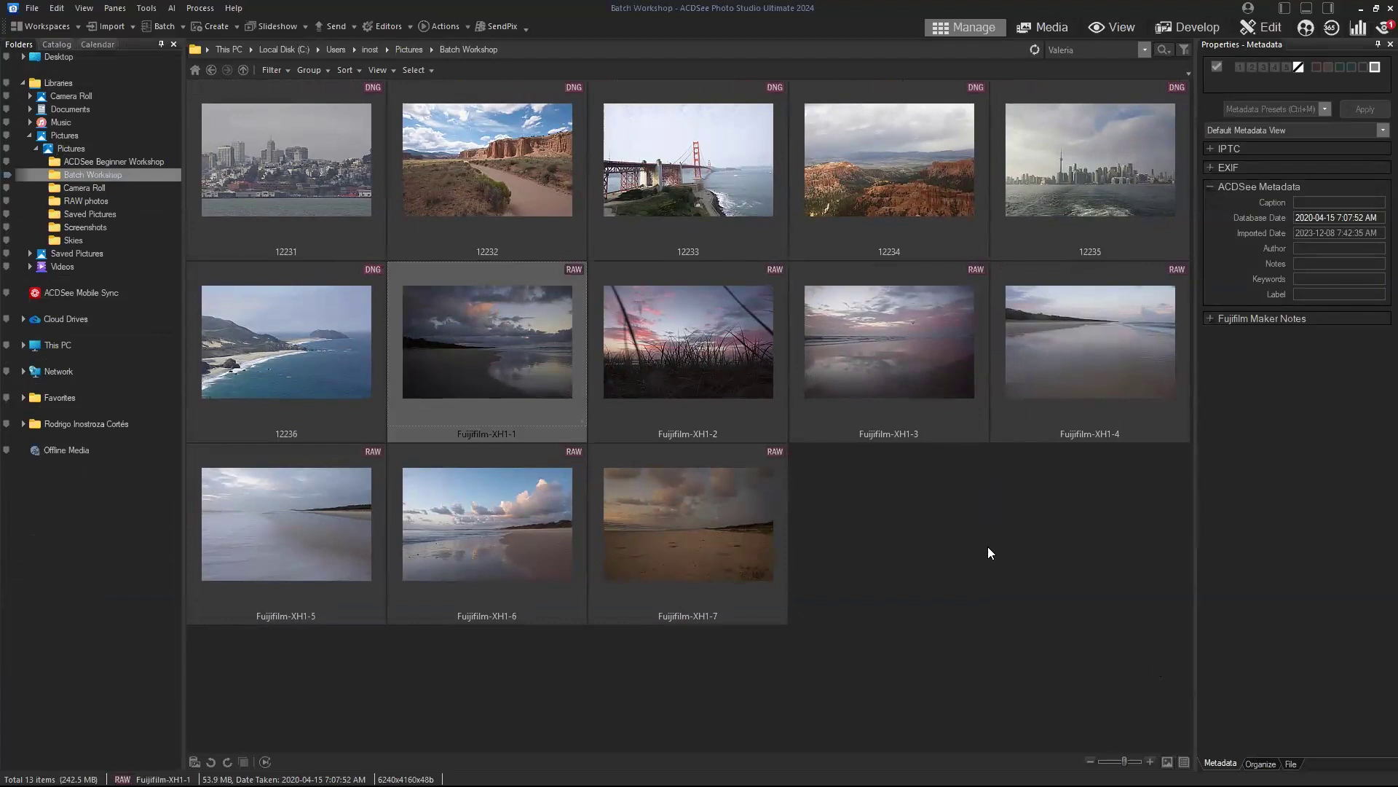
Step: Select the seven Fujifilm-XH1 RAW photos, XH1-1 through XH1-7, in the Batch Workshop folder
left_click(688, 527, "shift")
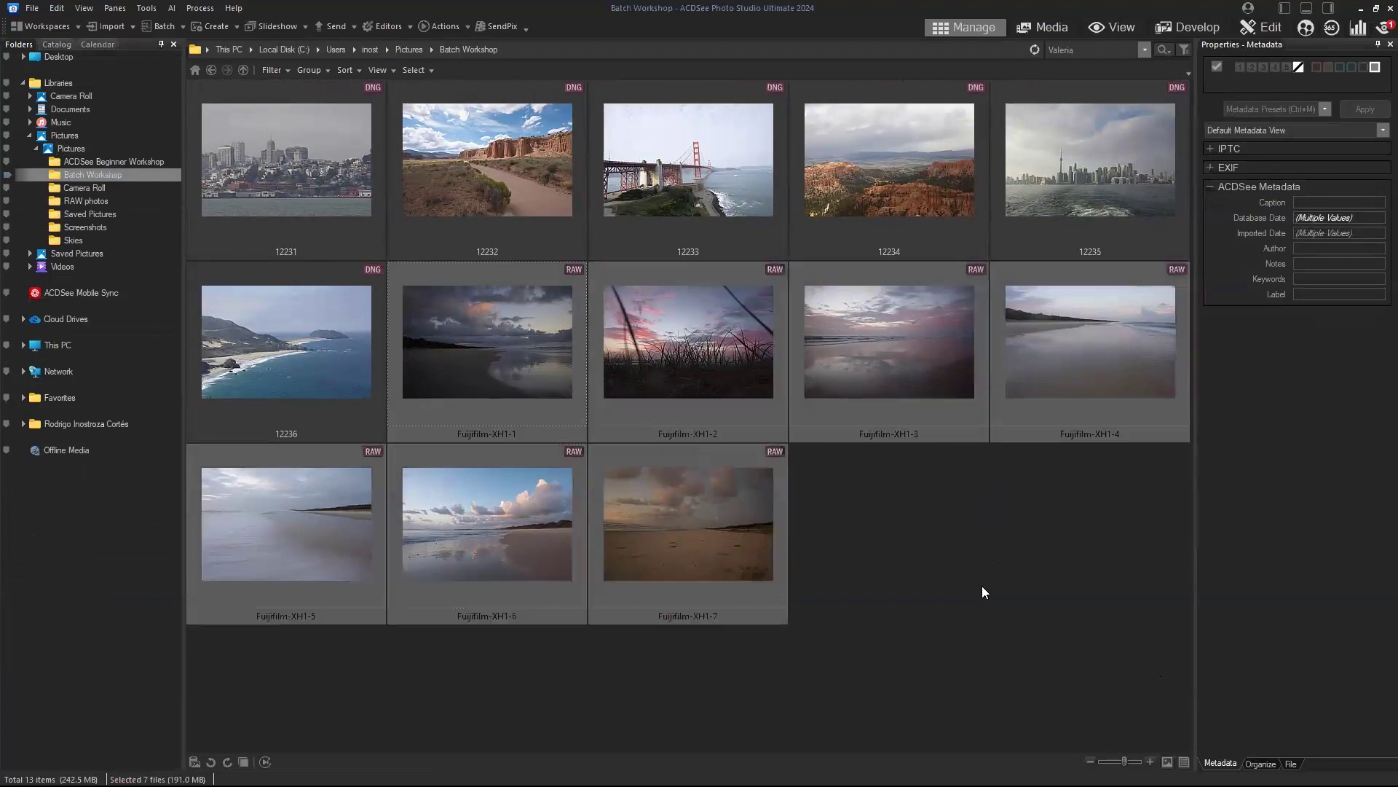
right_click(558, 313)
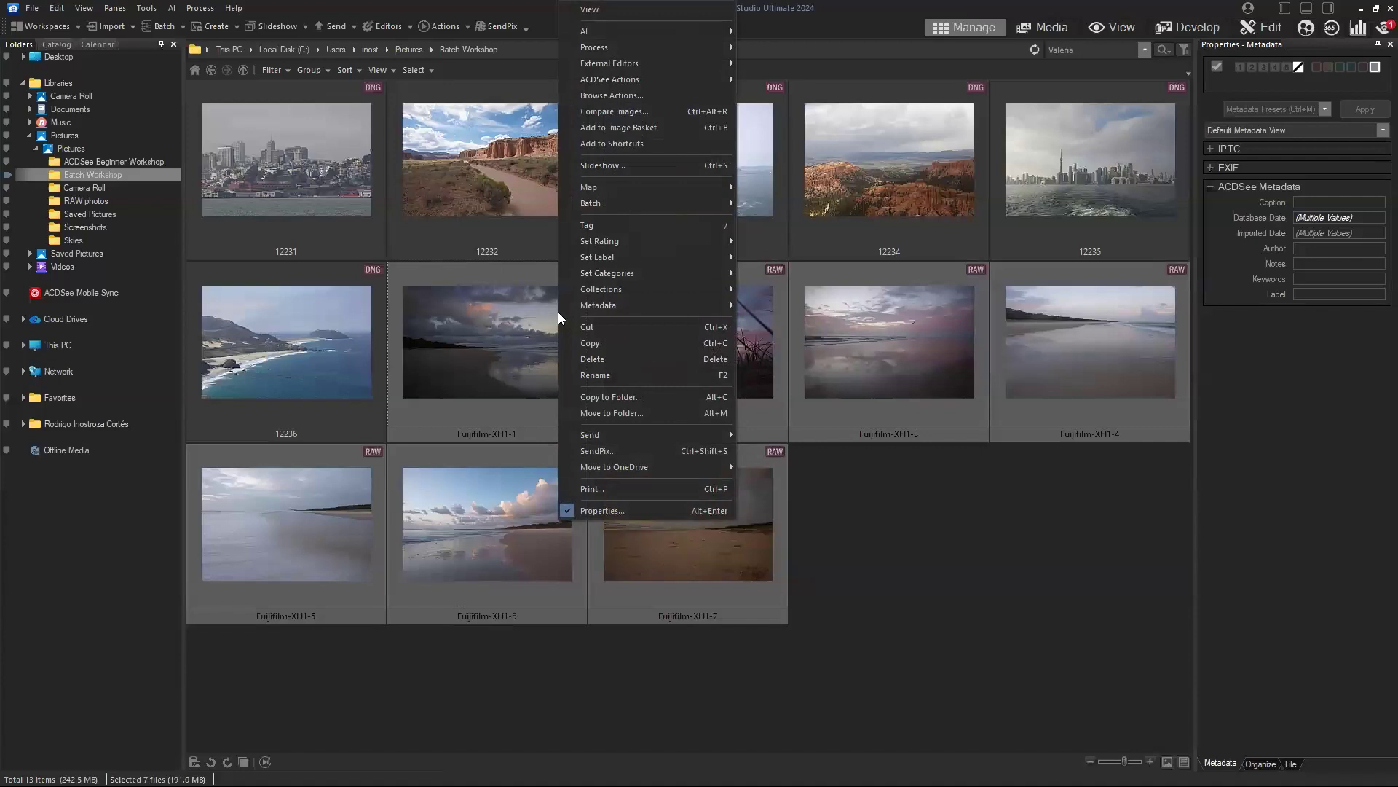
mouse_move(701, 207)
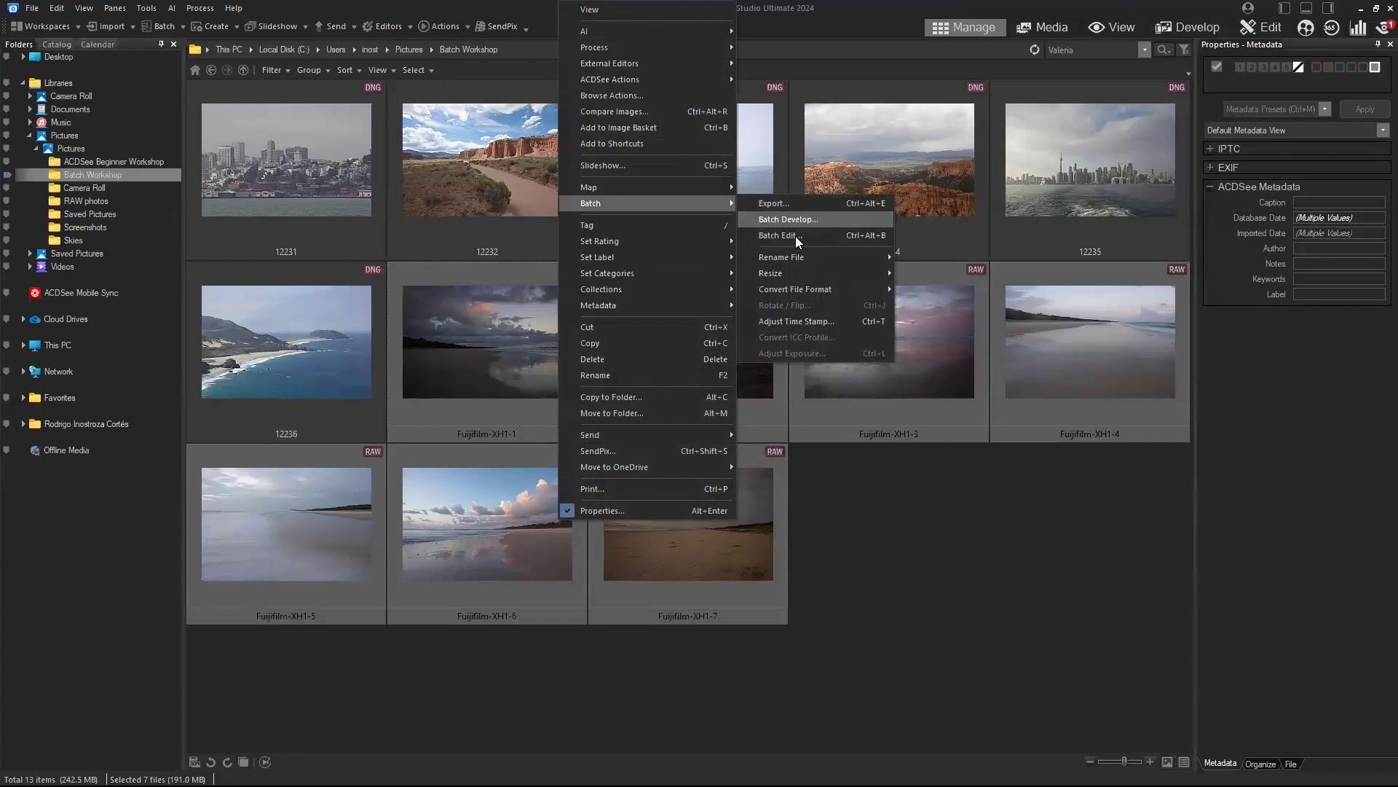
left_click(788, 321)
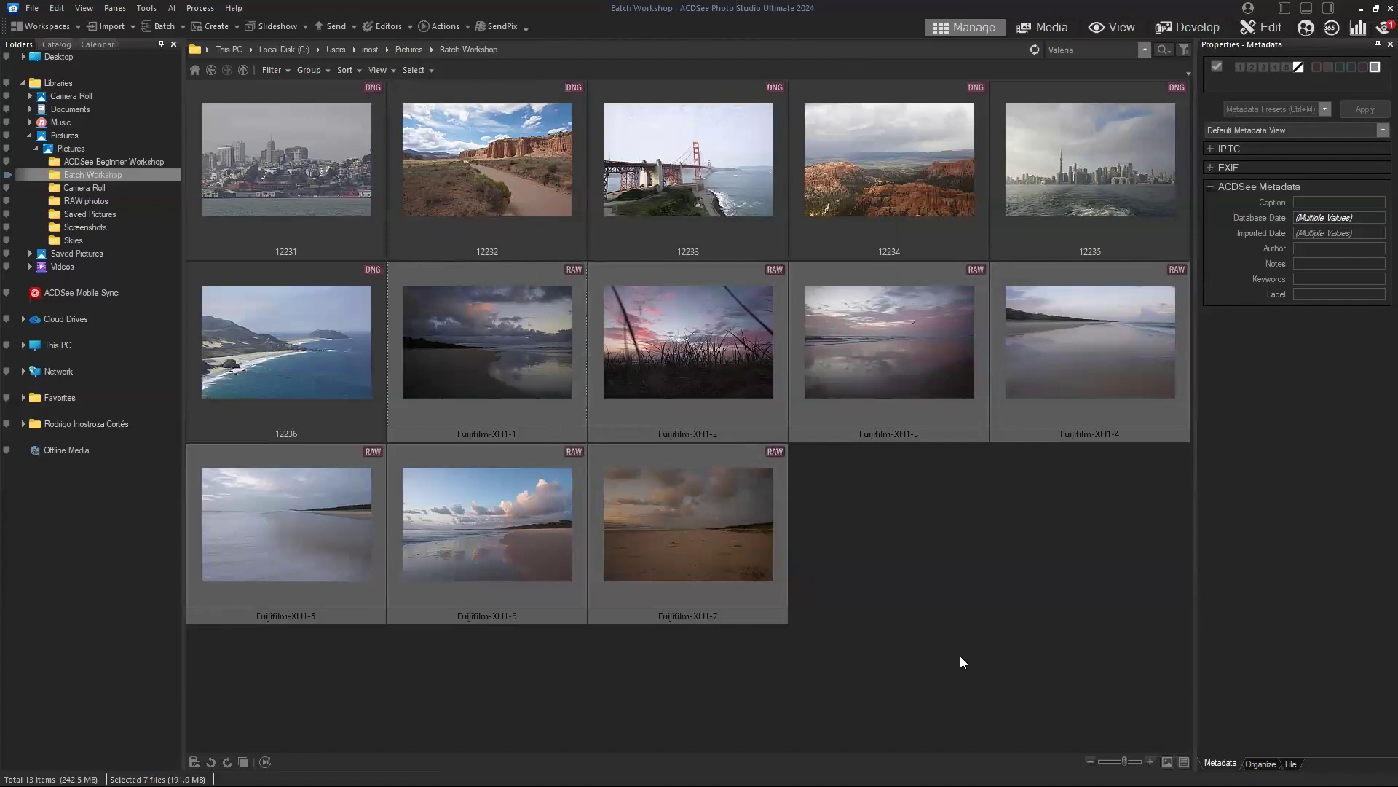
left_click(168, 29)
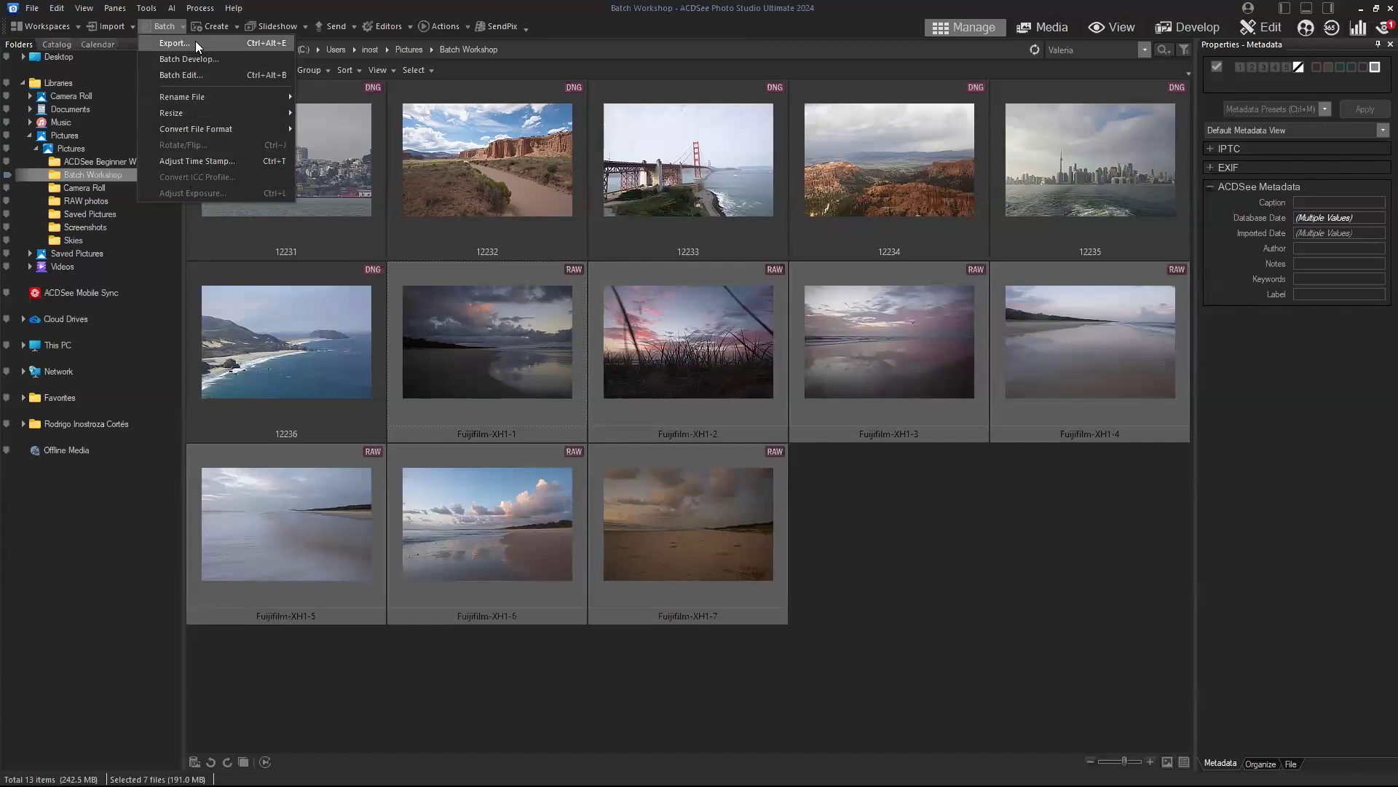
left_click(582, 404)
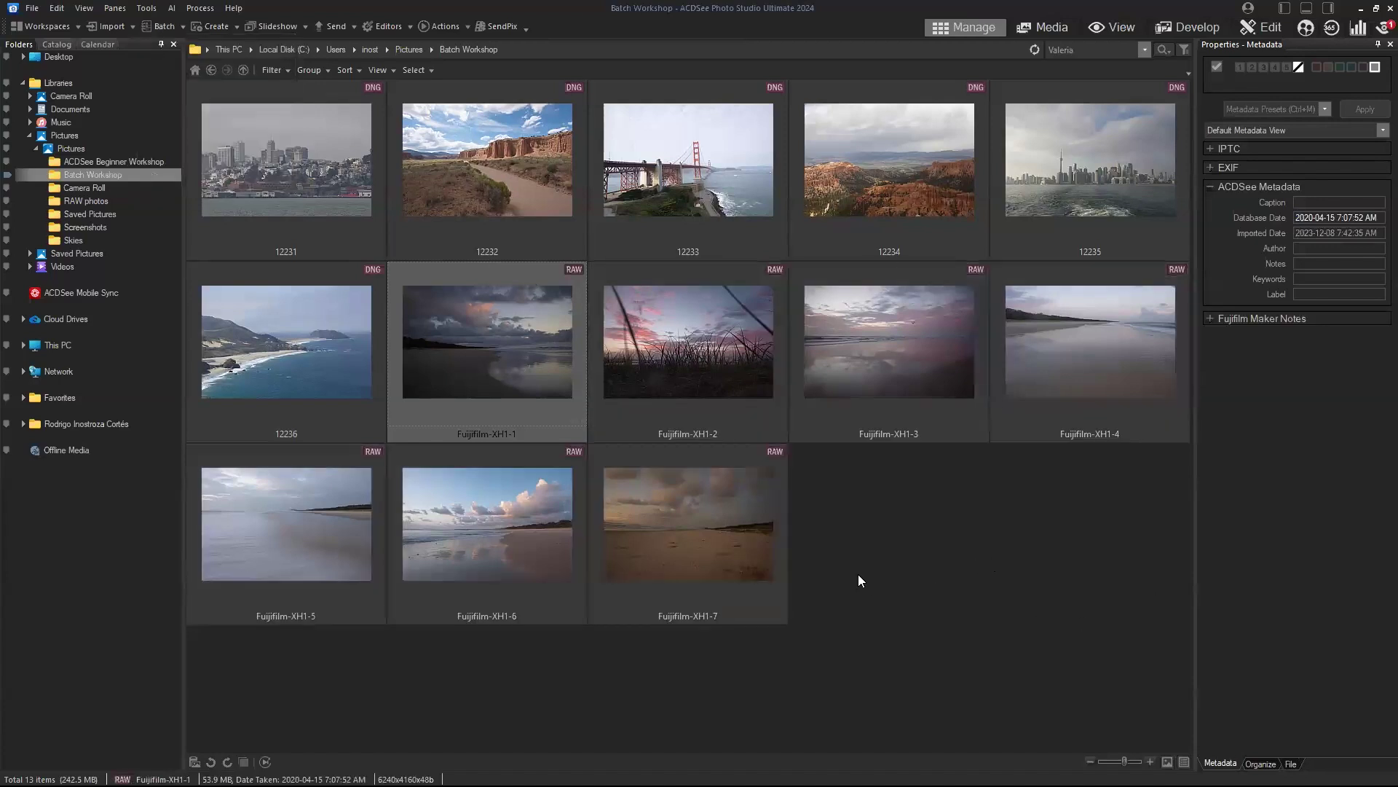
left_click(718, 553, "shift")
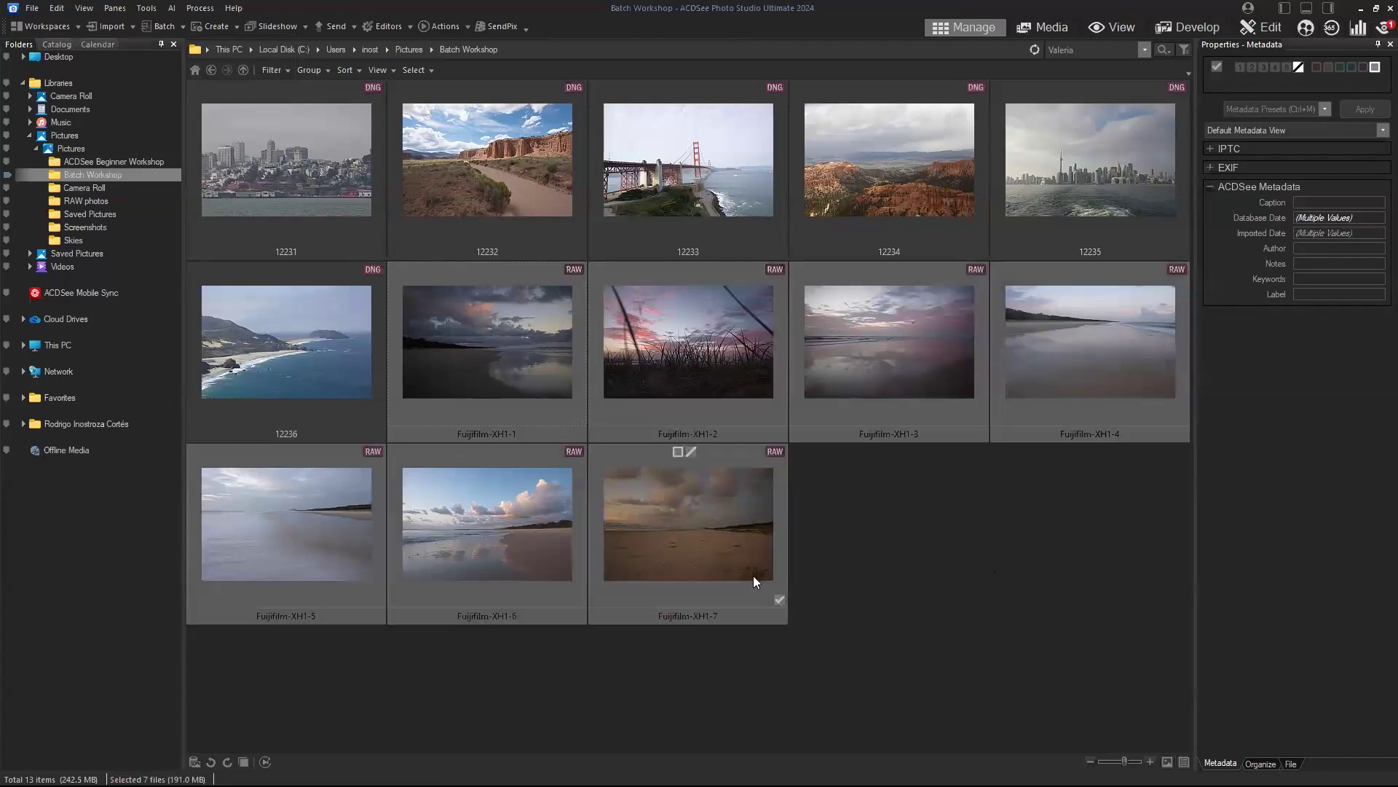
left_click(164, 28)
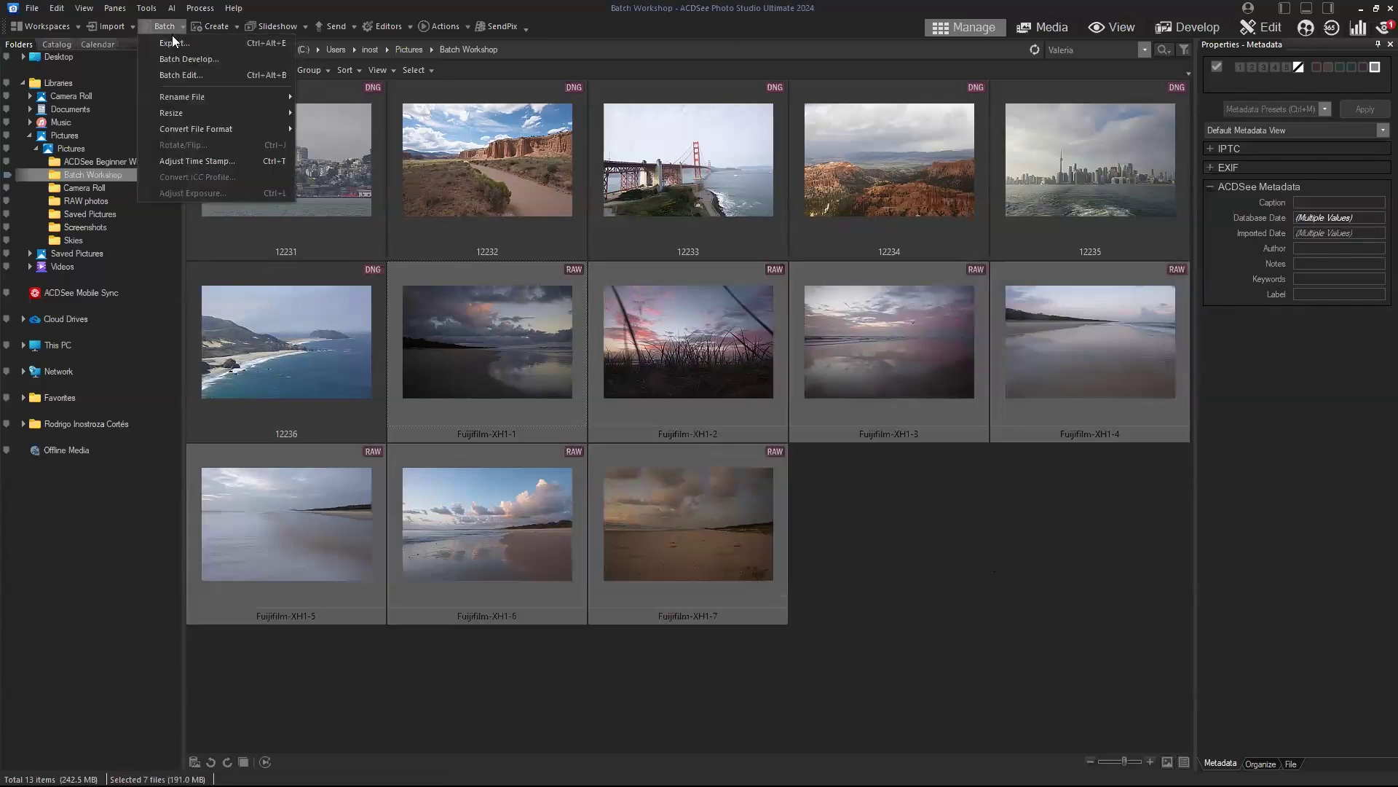
Step: Start a batch export, try a new subfolder named 'Expor', then clear it and turn it off
left_click(172, 43)
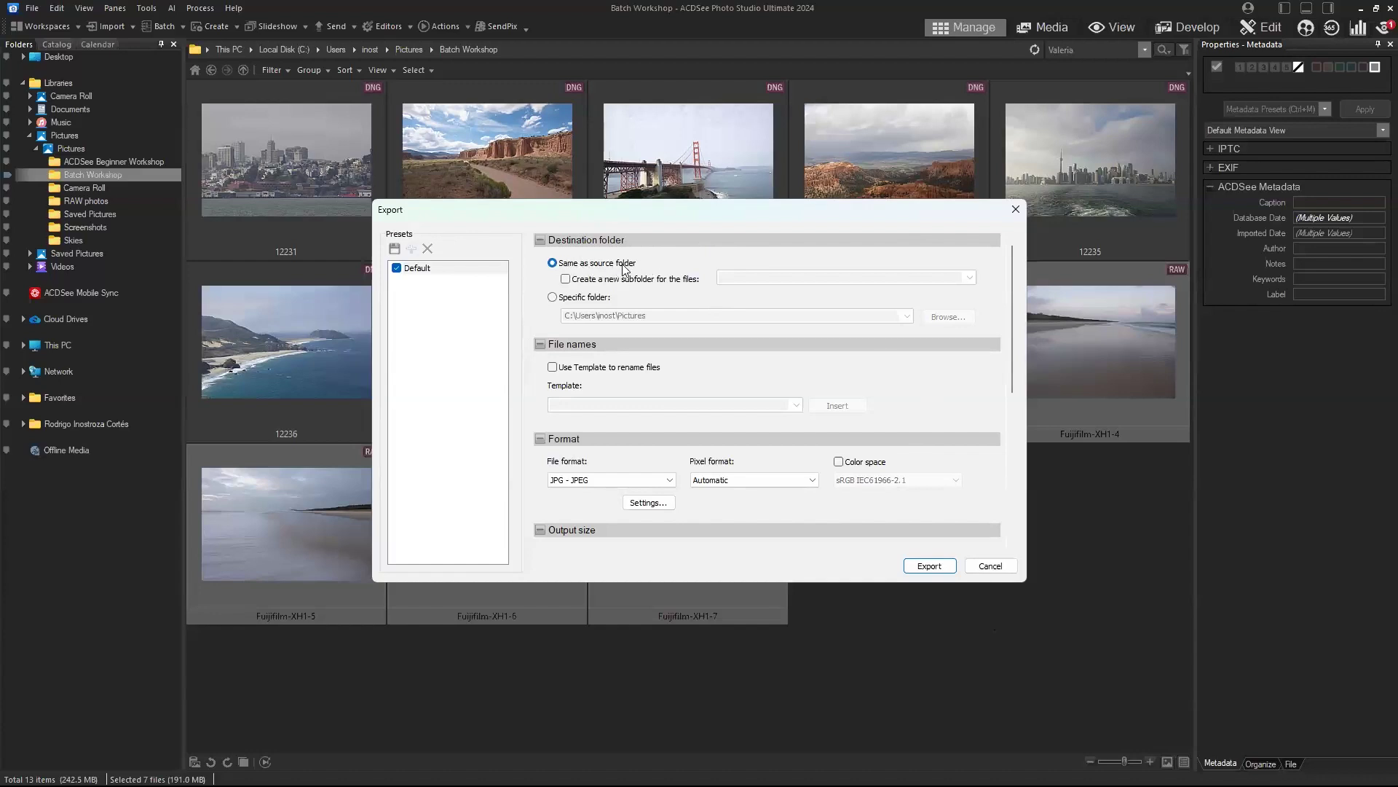
left_click(568, 280)
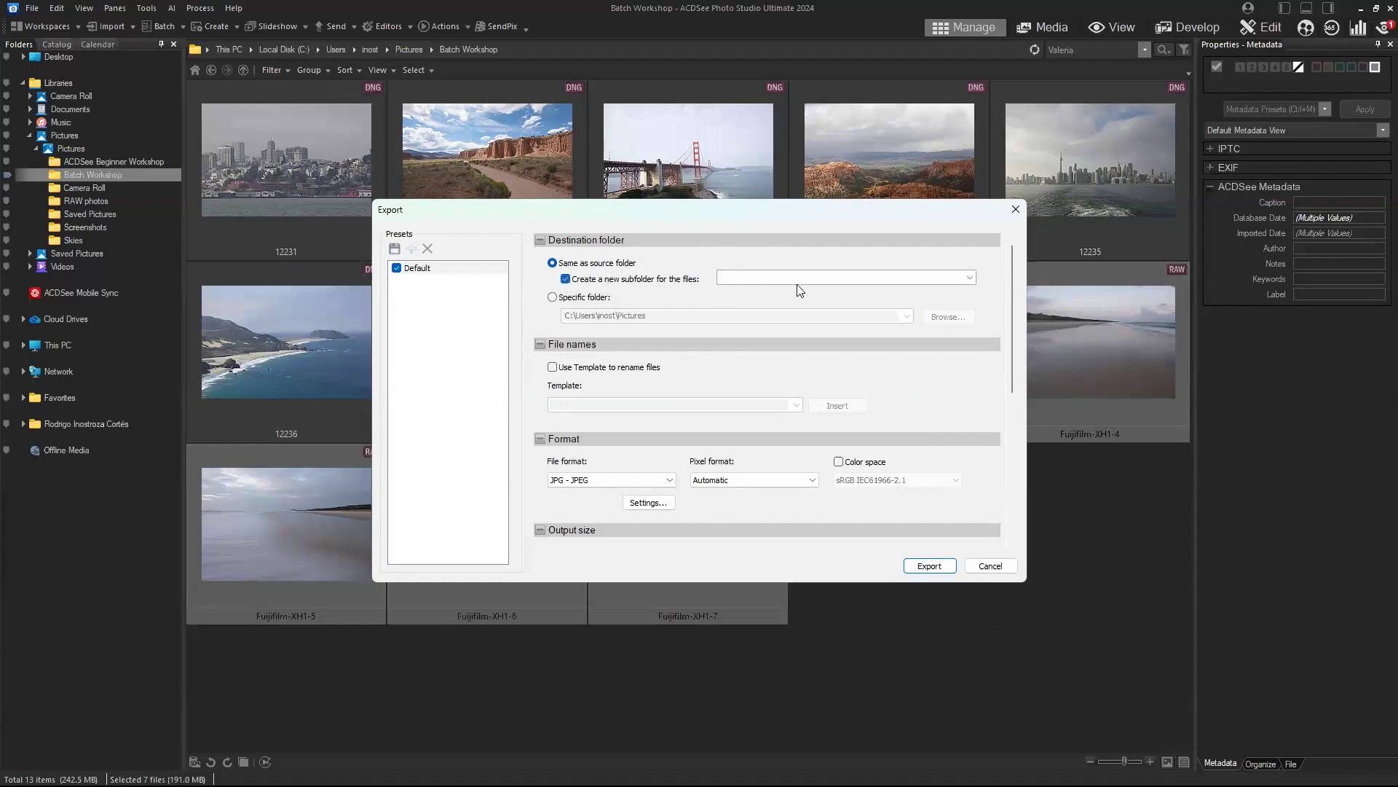
left_click(970, 278)
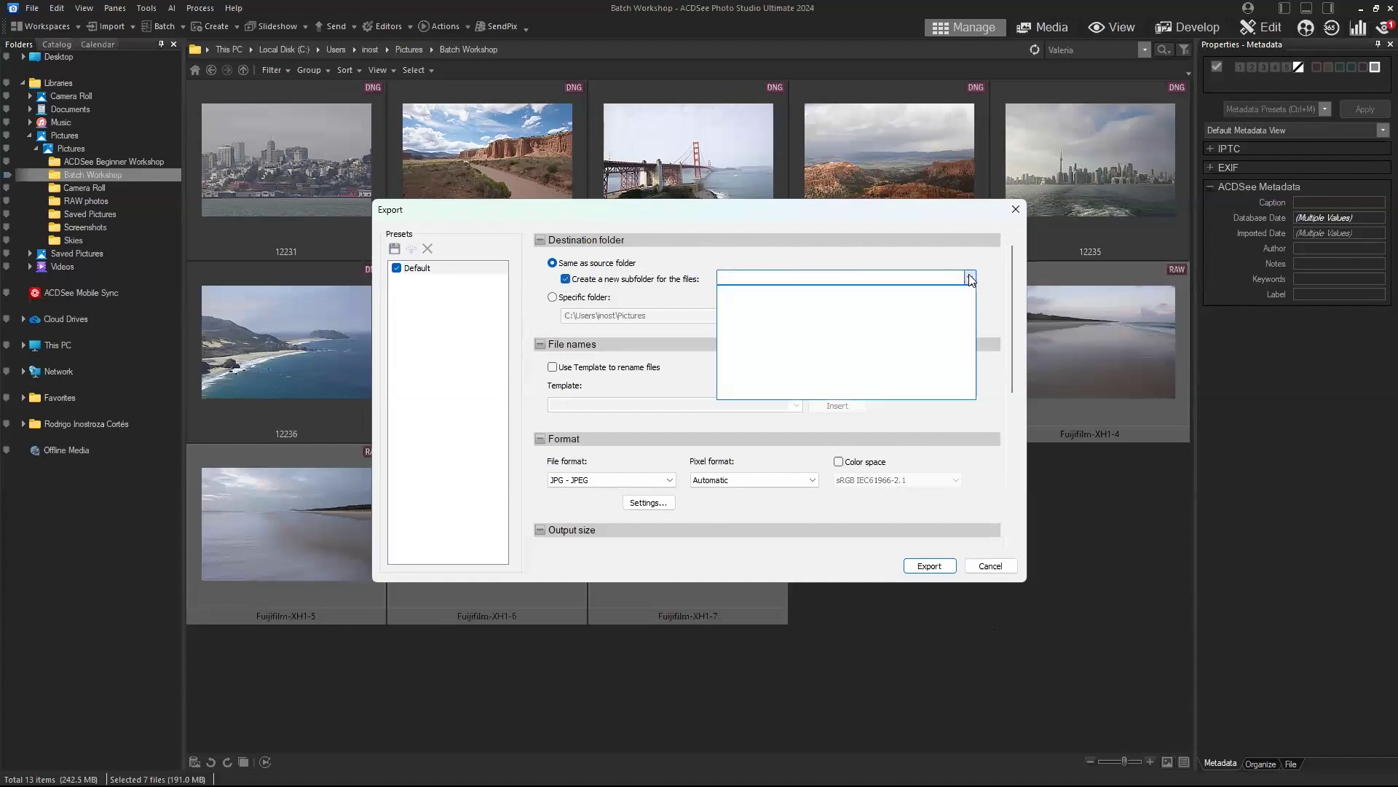
left_click(970, 278)
left_click(745, 274)
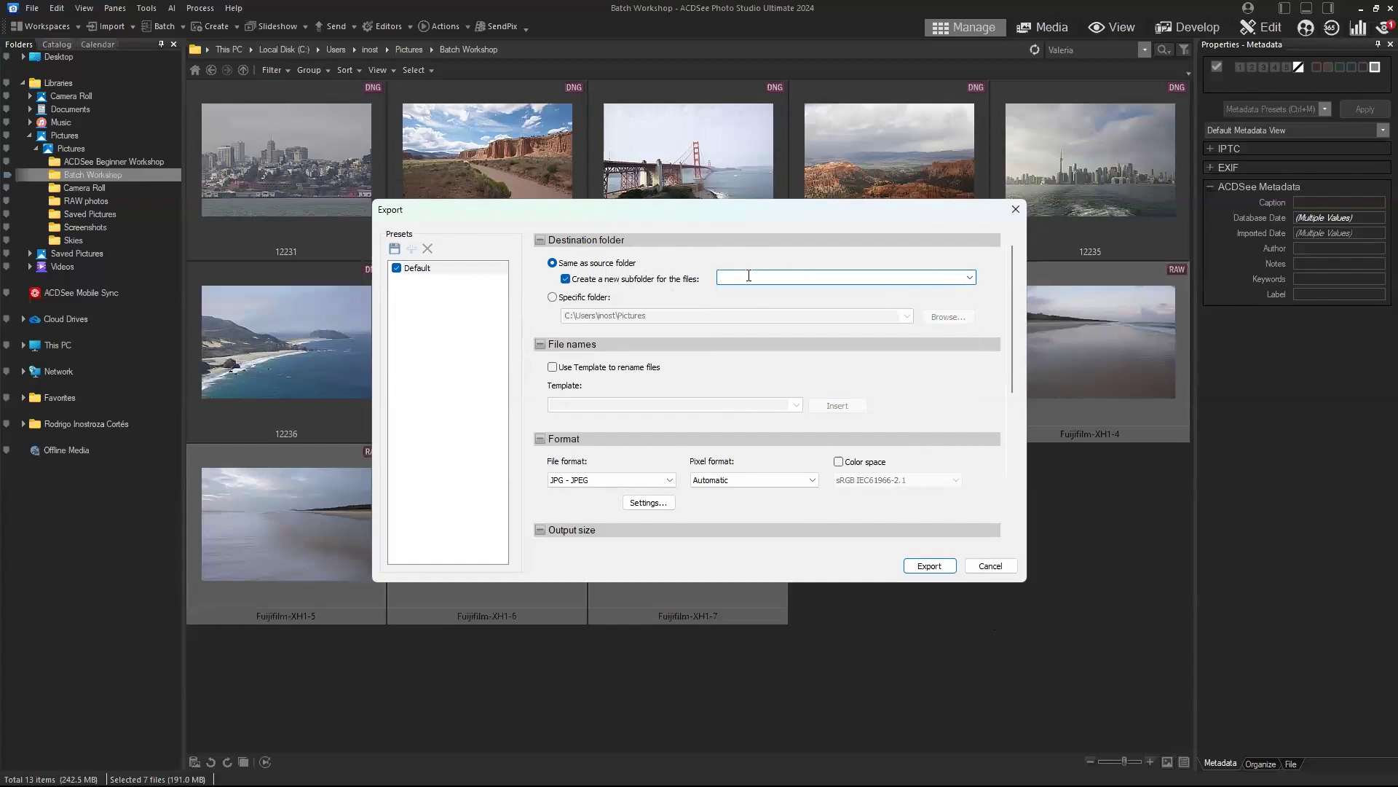
type("Exports1")
key("ctrl+a")
key("BackSpace")
left_click(565, 279)
Step: Set the export destination to Same as source folder instead of a specific folder
left_click(552, 297)
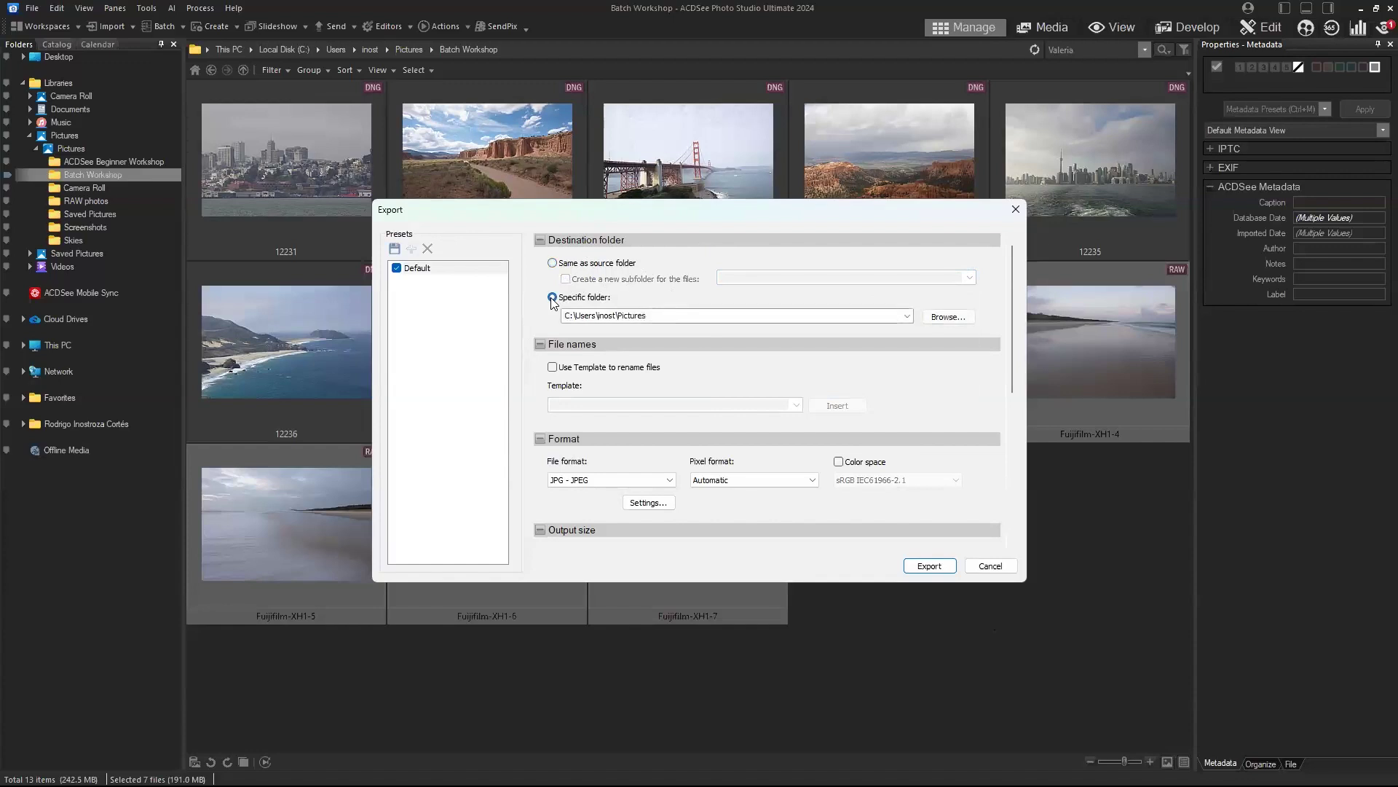
left_click(552, 263)
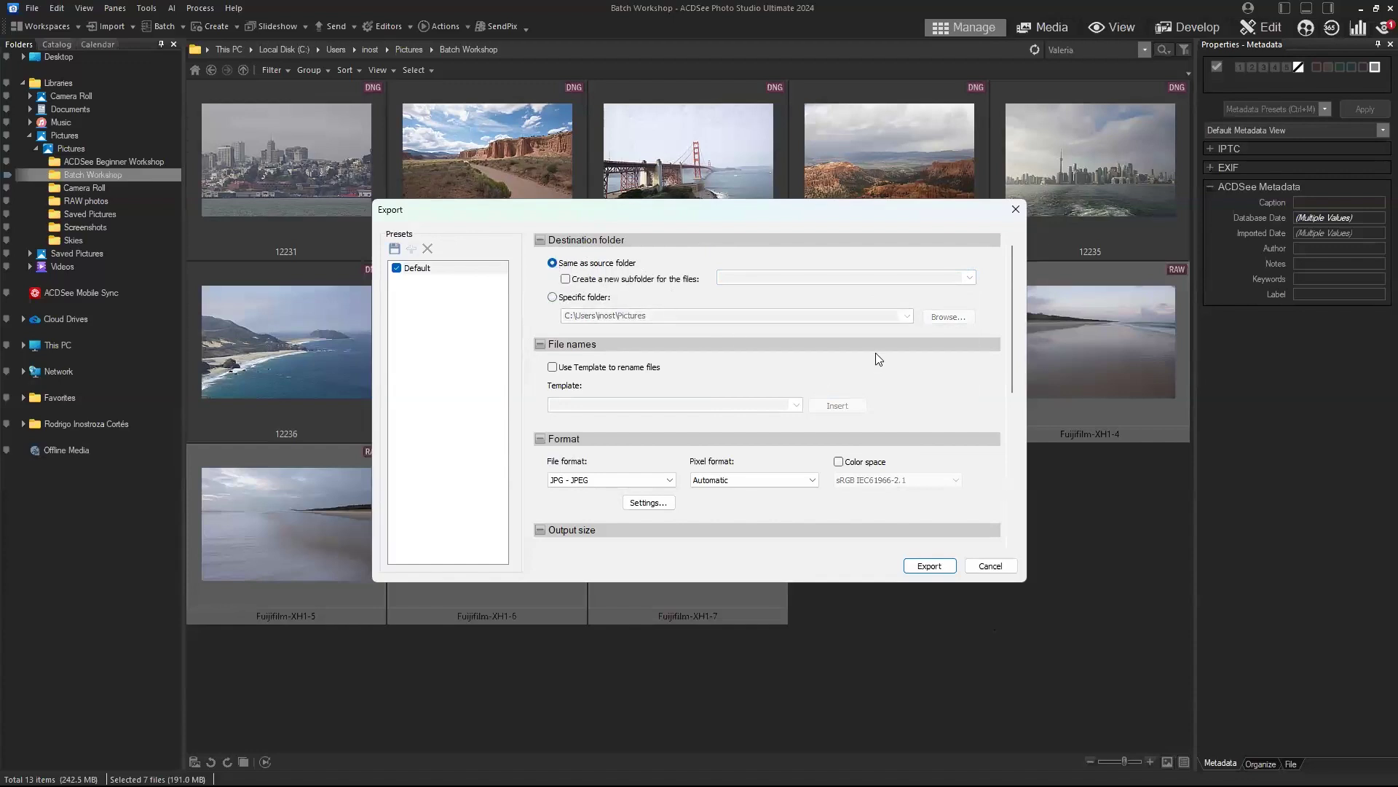
left_click_drag(1013, 348, 1017, 380)
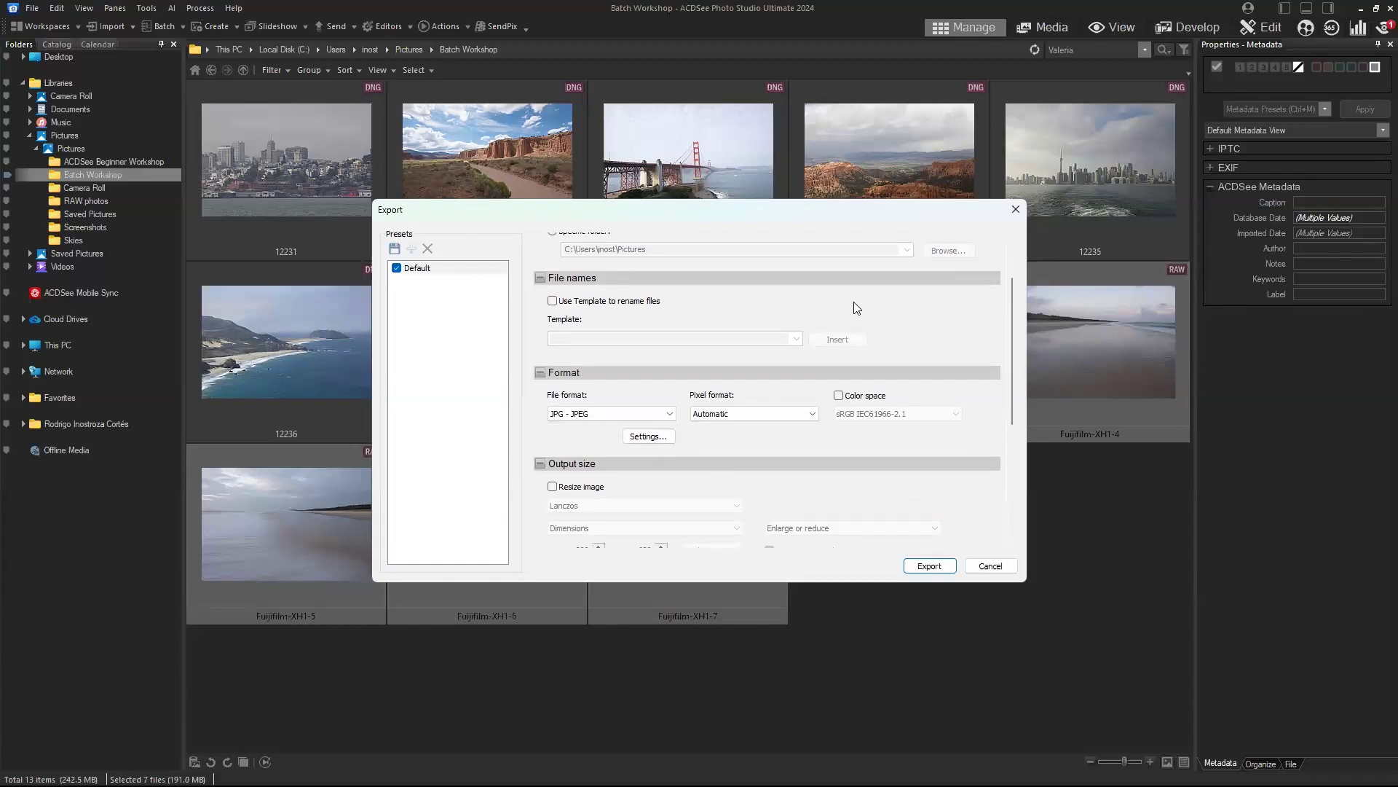
Step: Turn on Use Template renaming, then enter and clear the 'Export#' template, leaving it empty
left_click(553, 301)
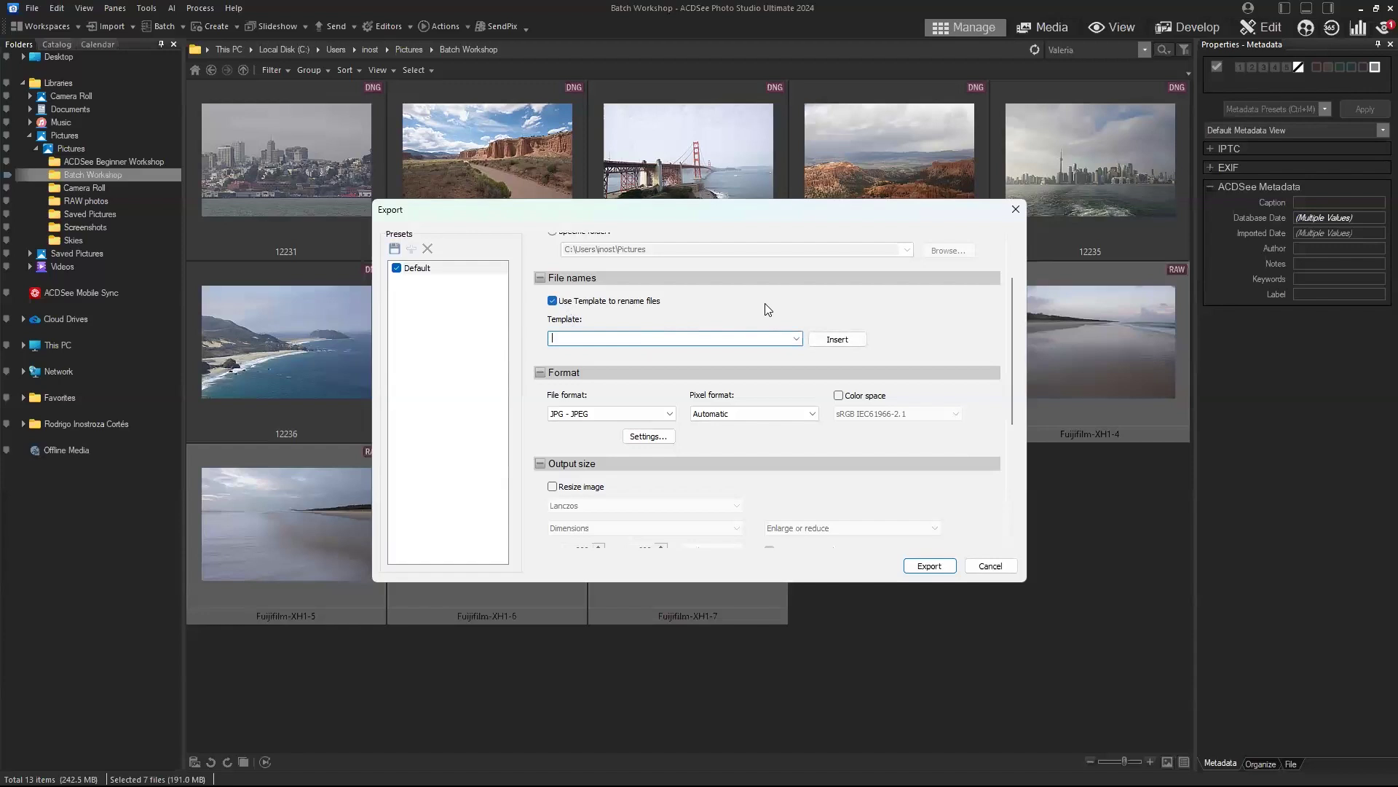
type("Export#")
key("ctrl+a")
key("BackSpace")
scroll(1011, 346, "down", 3)
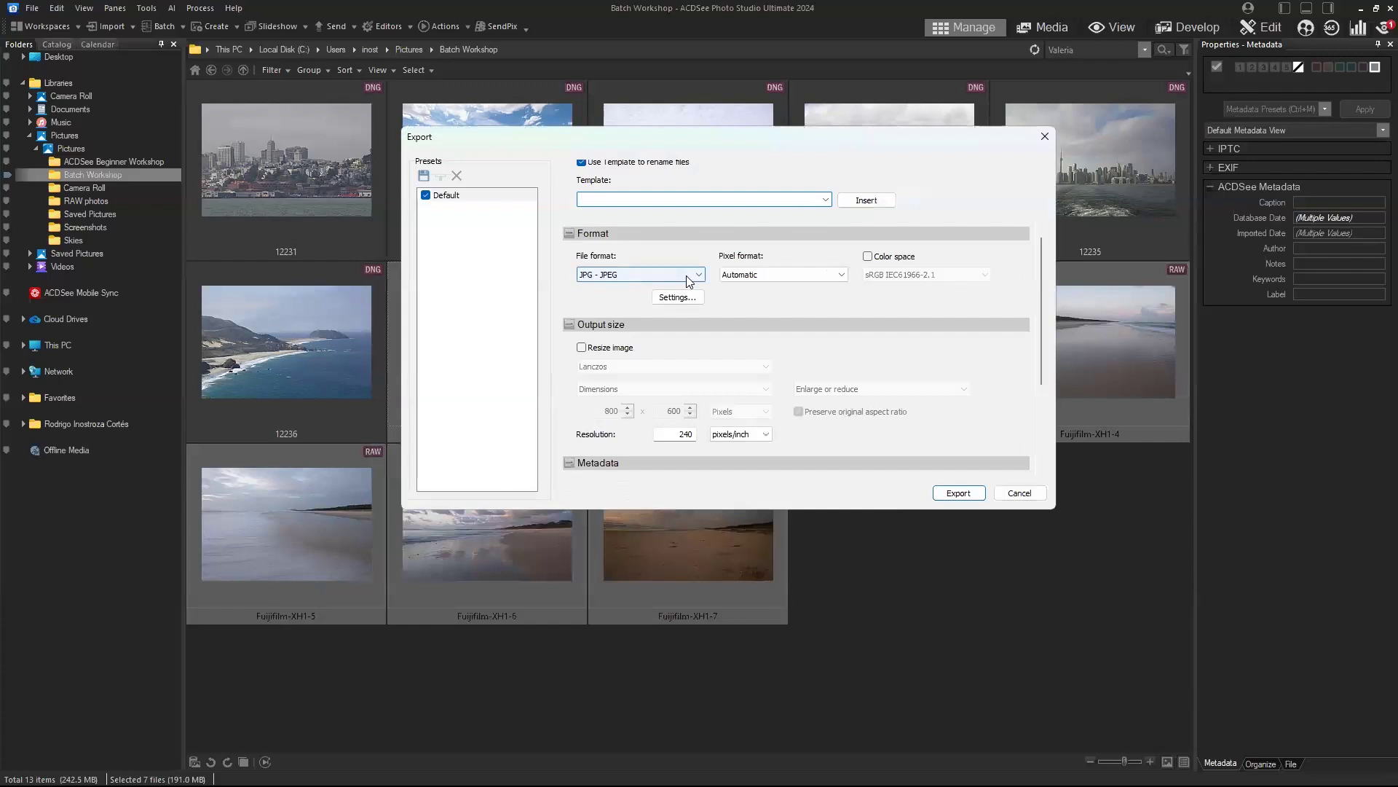
left_click(686, 275)
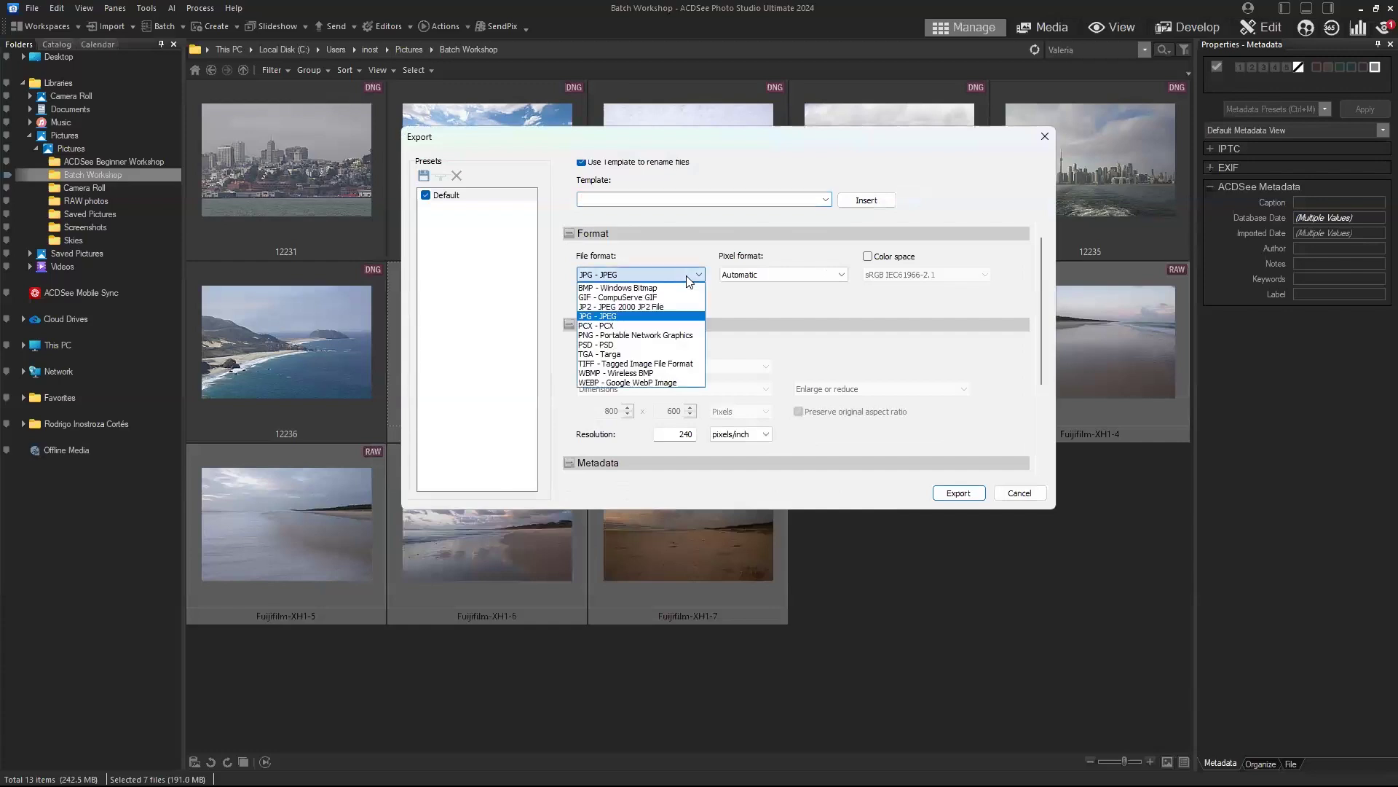
key("Escape")
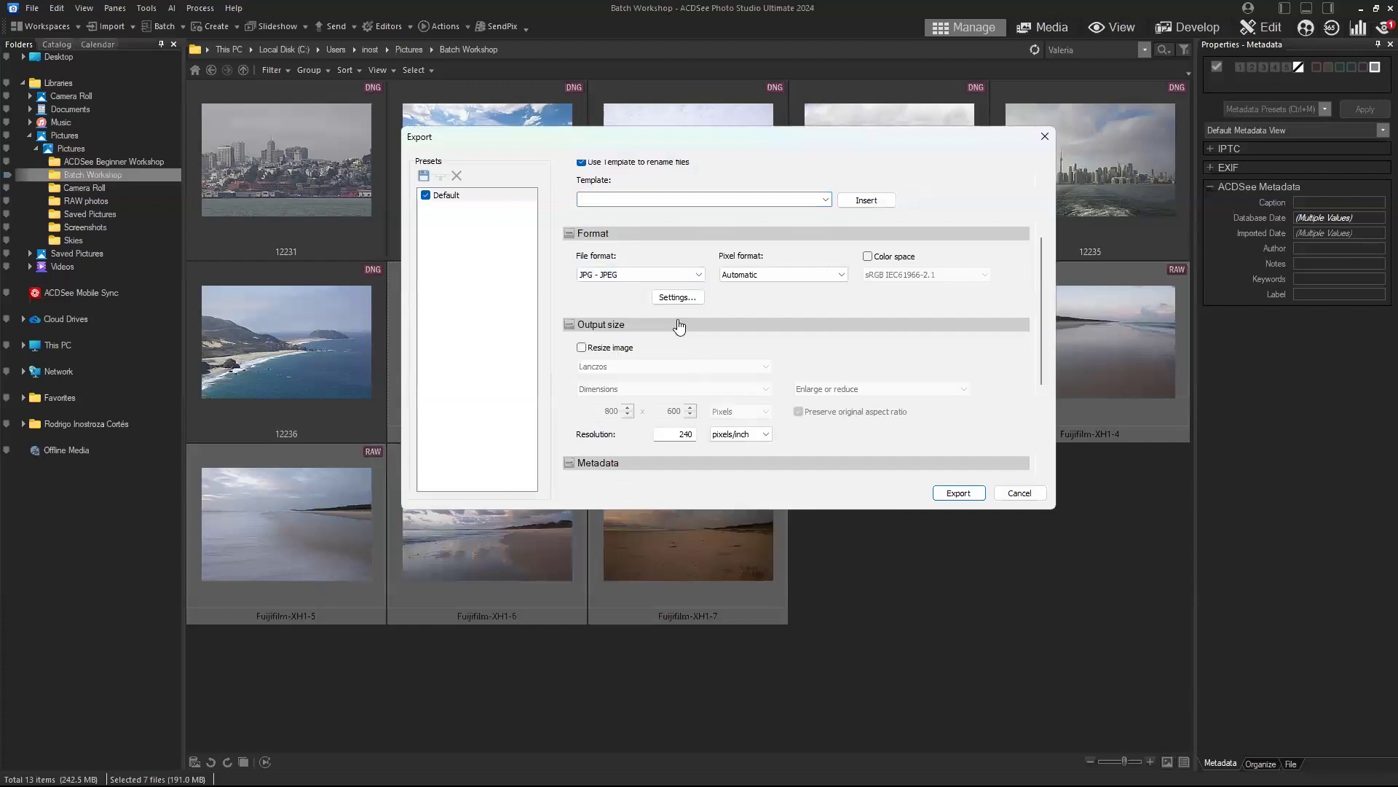
left_click(803, 275)
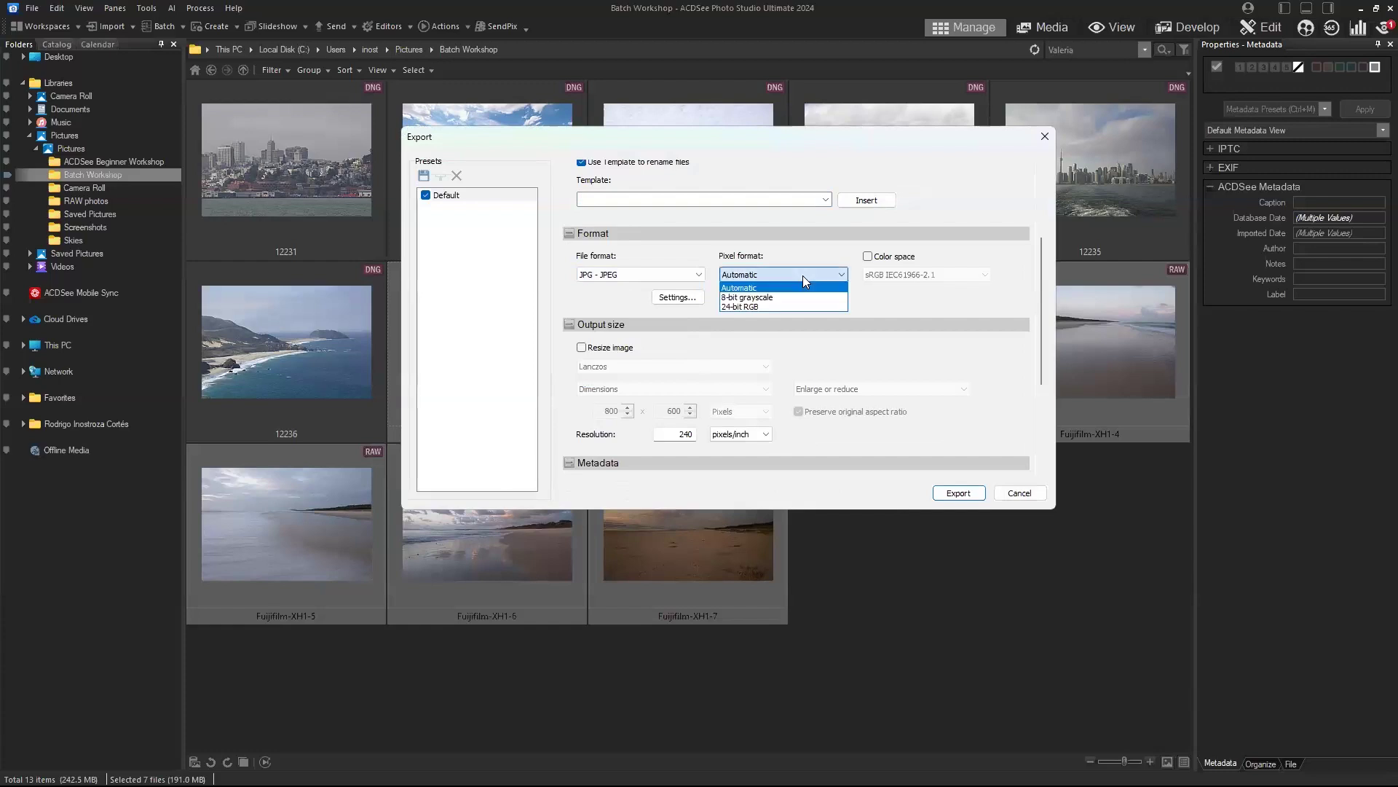
left_click(803, 278)
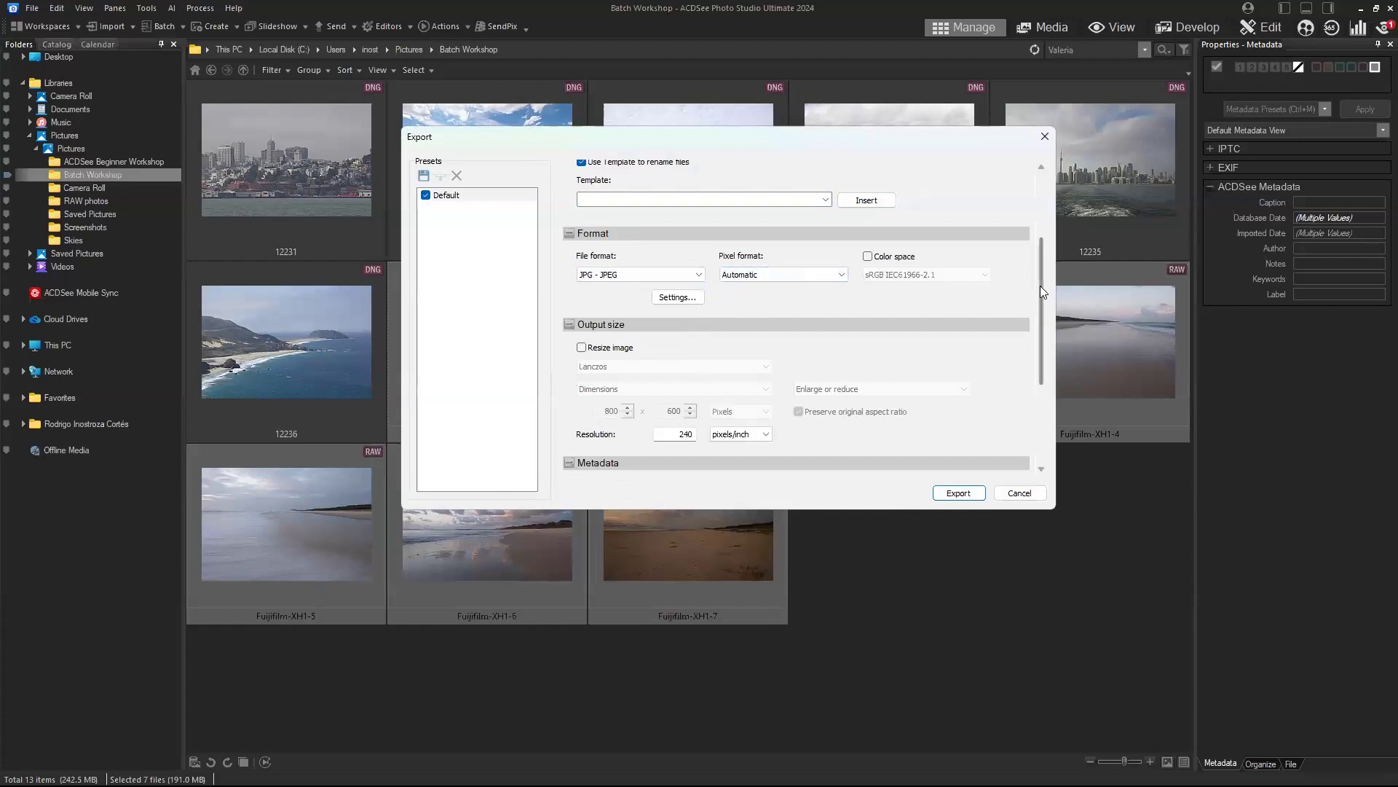
left_click_drag(1040, 287, 1042, 327)
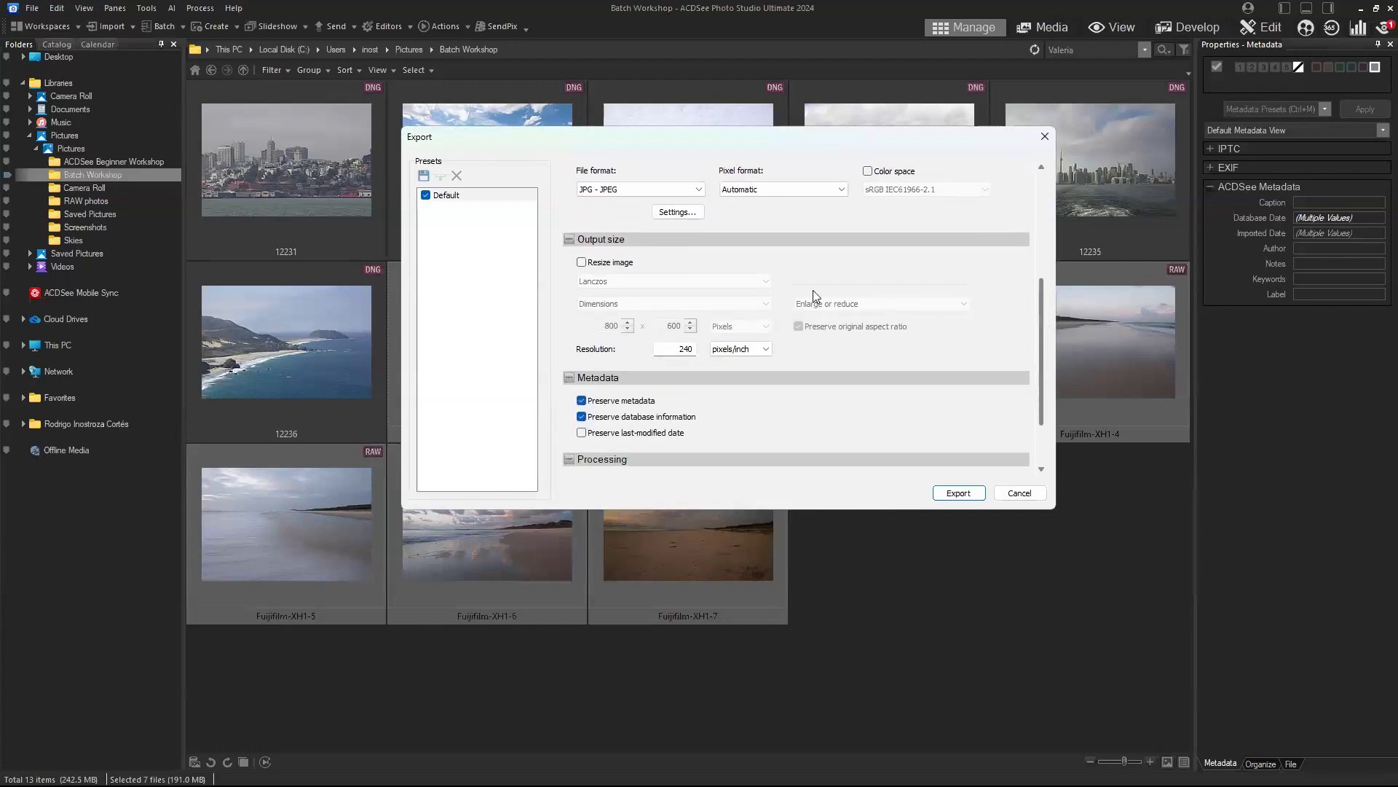
Step: Enable Resize image with Lanczos resampling, at 800 x 600 pixels and 240 pixels/inch
left_click(582, 264)
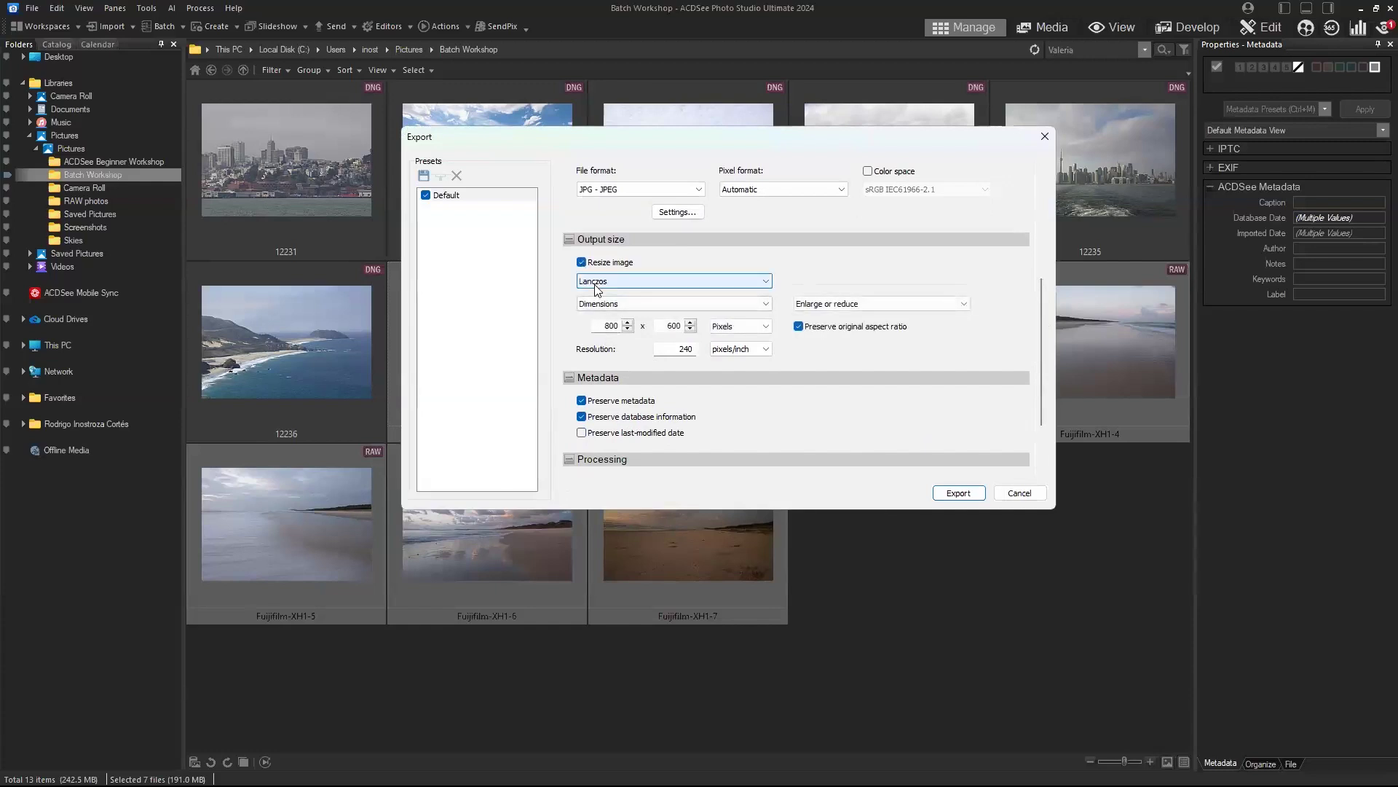
left_click(597, 282)
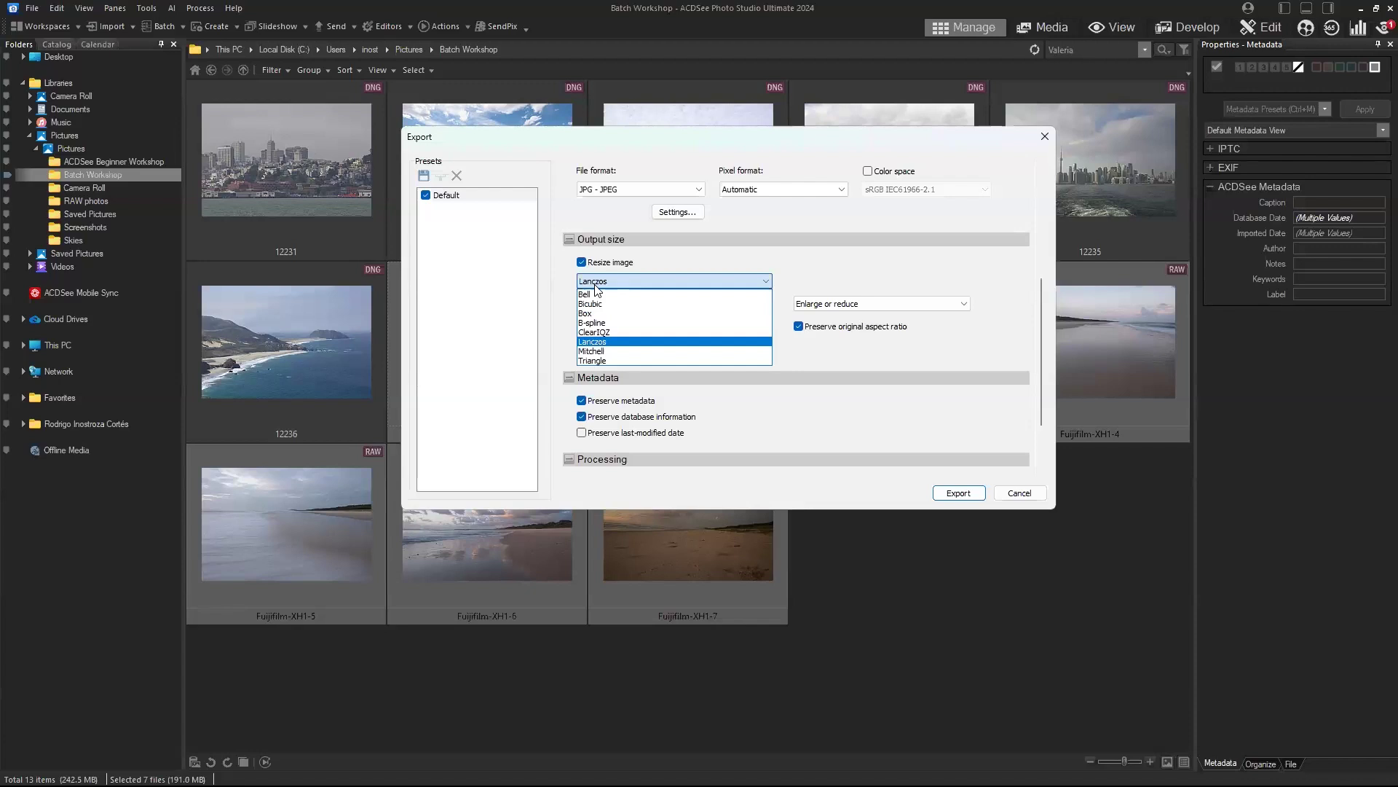
left_click(830, 270)
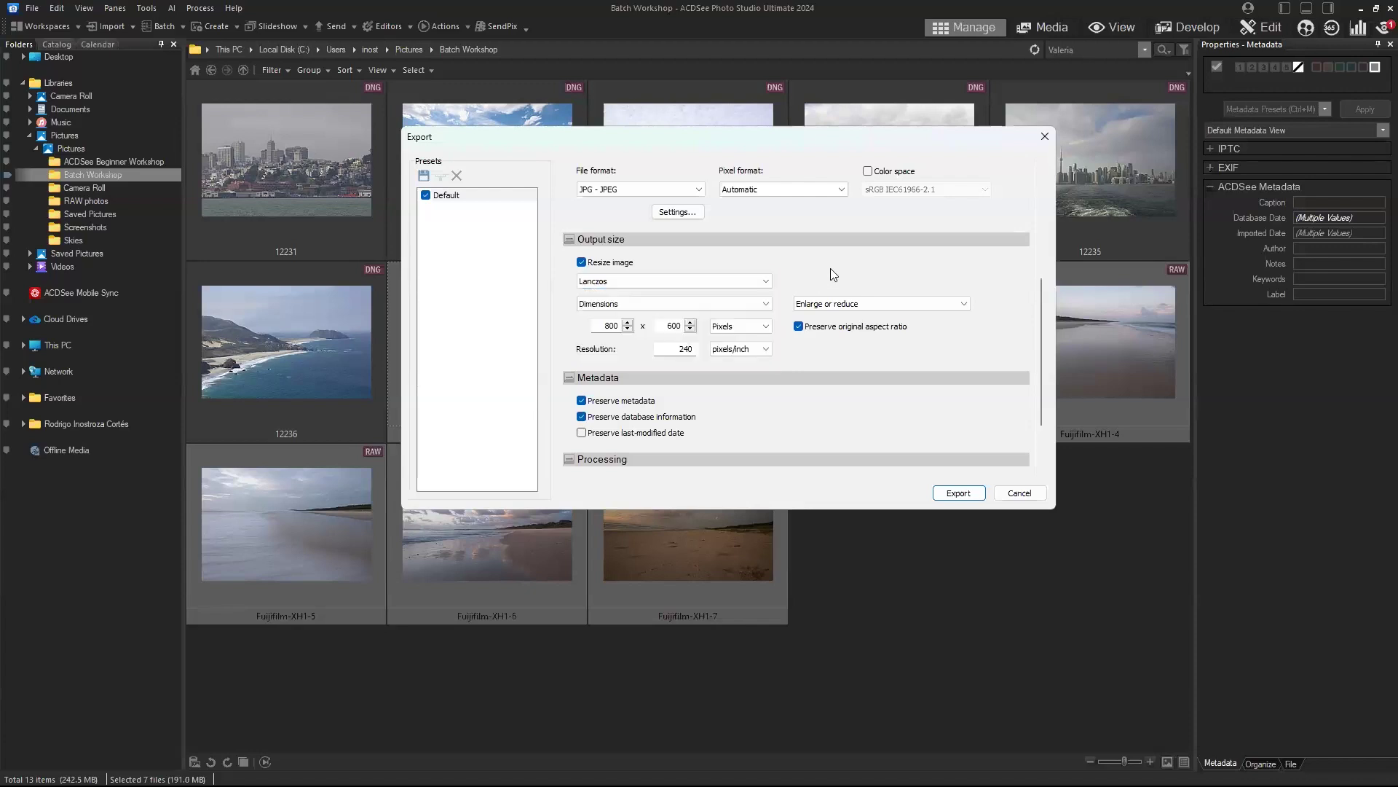
left_click(763, 306)
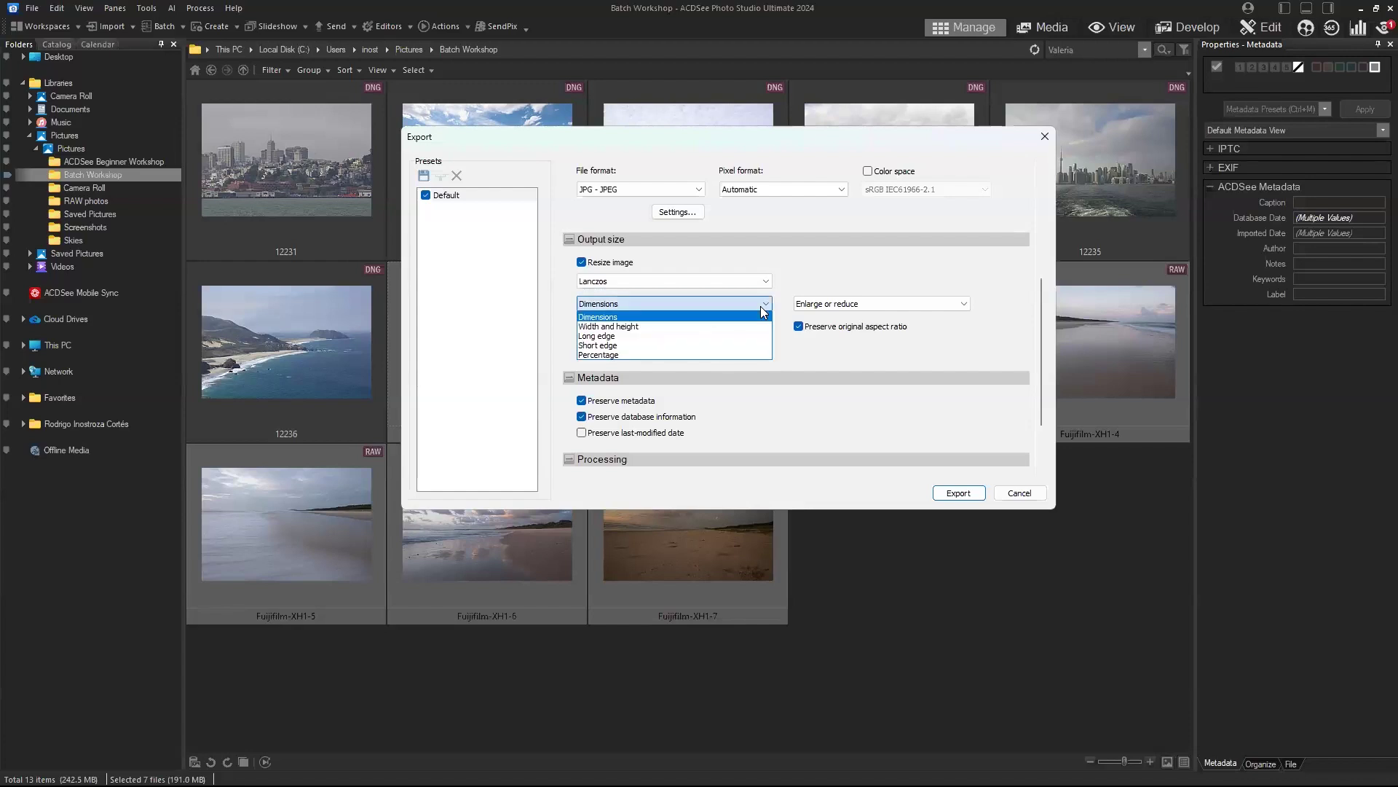
left_click(766, 305)
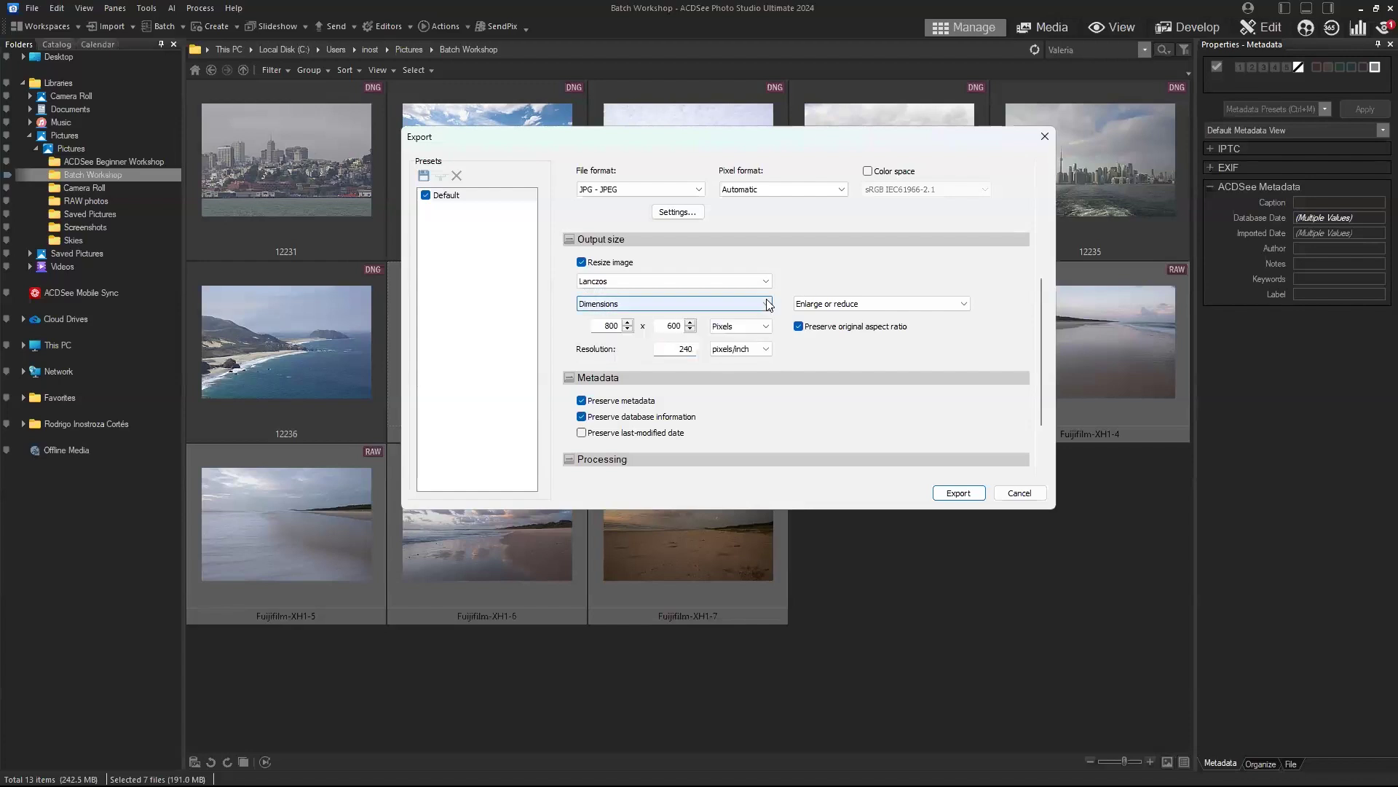
left_click(769, 305)
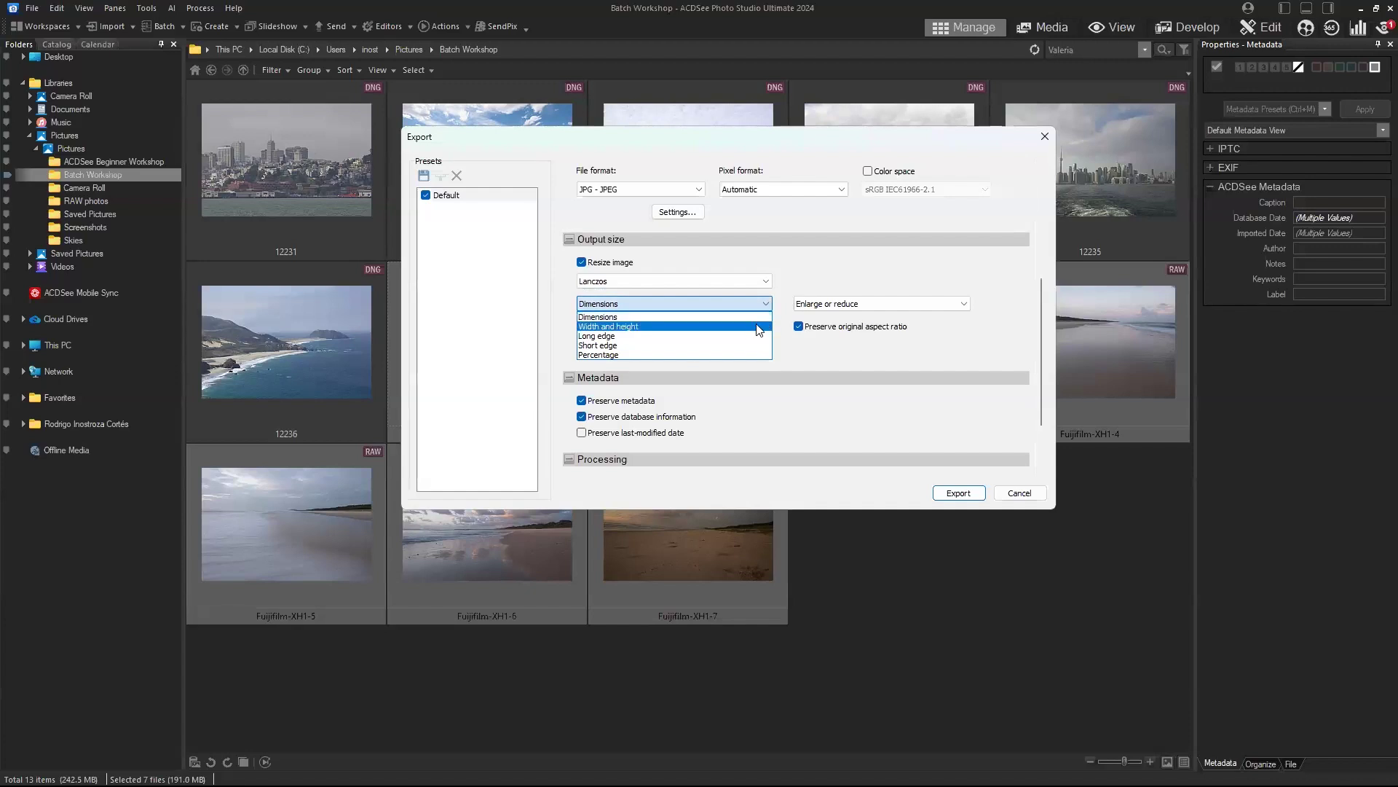
Step: Resize by Percentage to 30% width and height, keeping the original aspect ratio
left_click(734, 355)
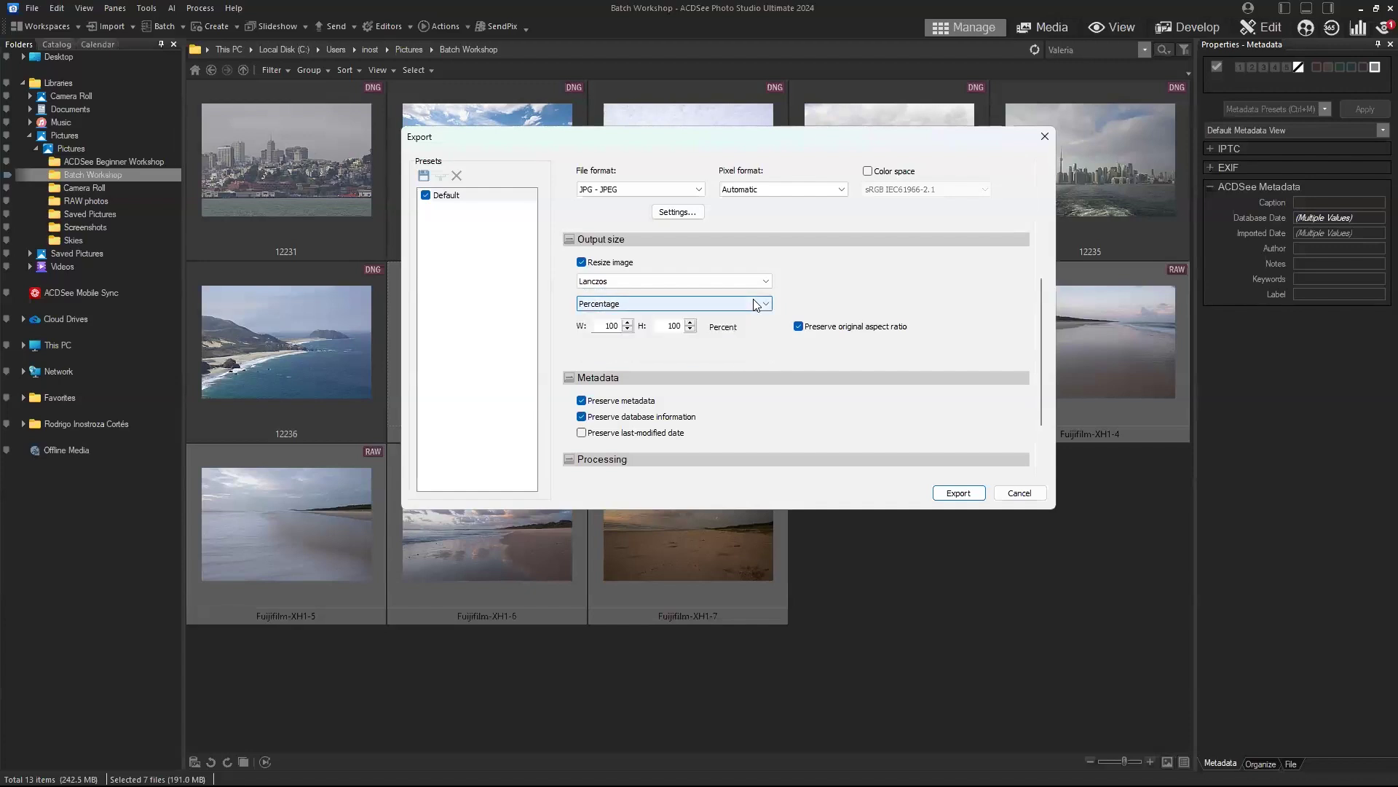
double_click(607, 326)
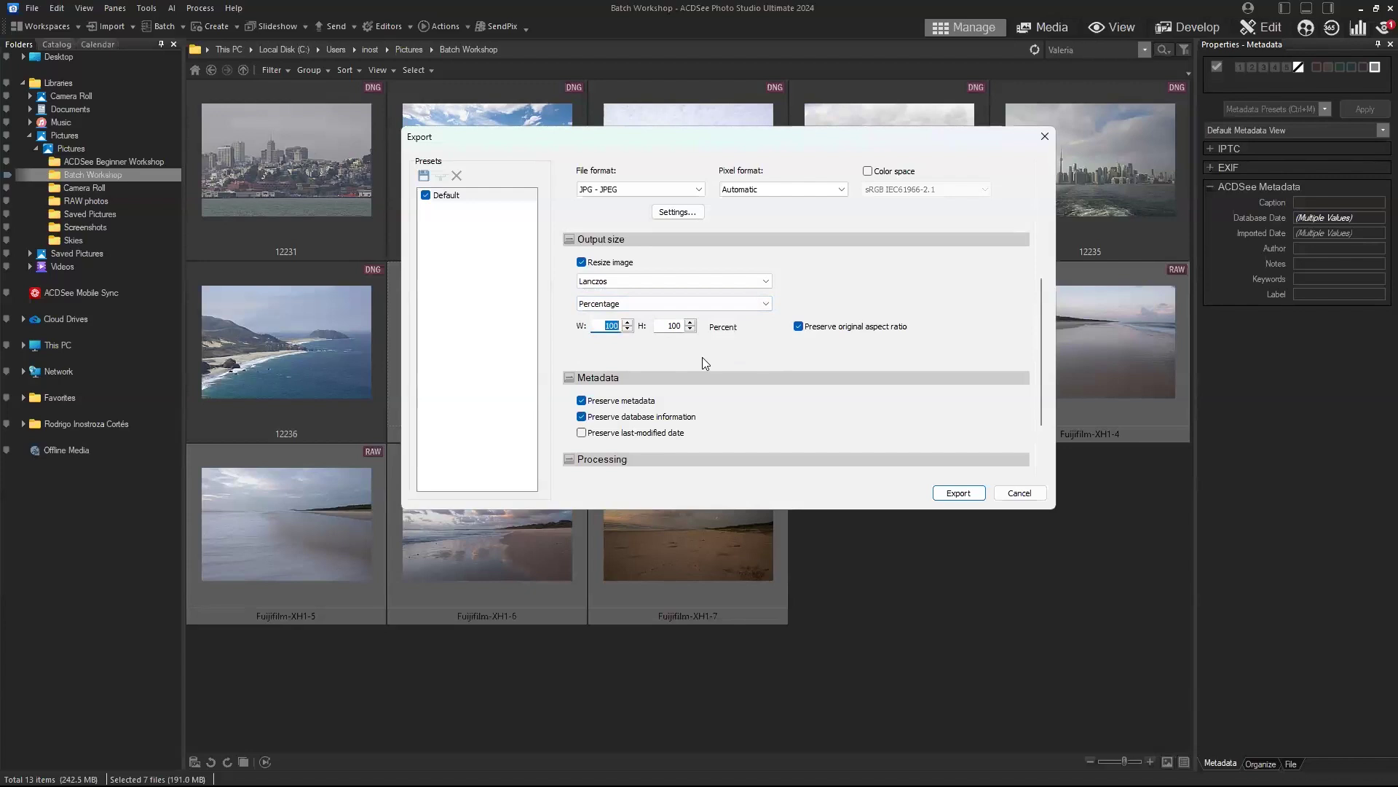
type("30")
scroll(849, 360, "down", 2)
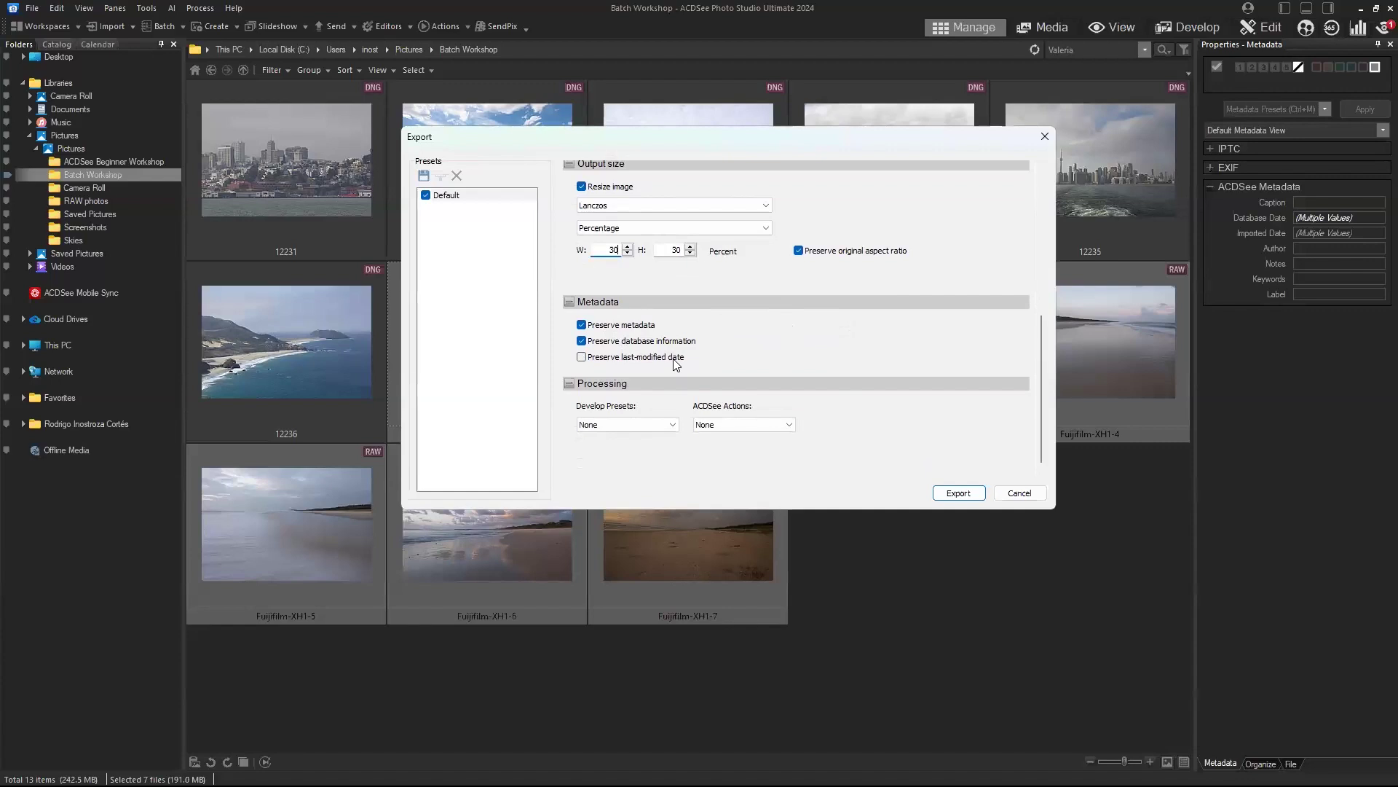
left_click(666, 426)
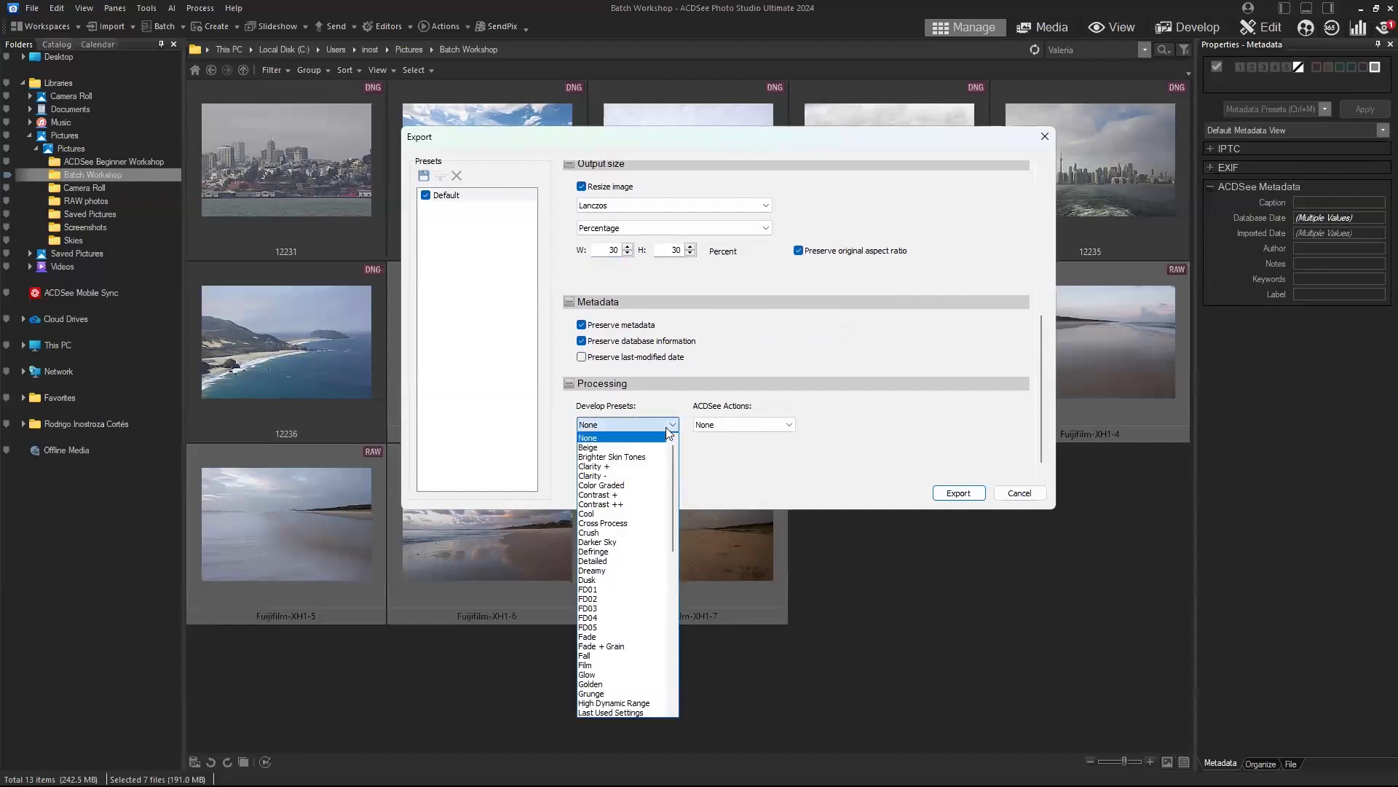
left_click(561, 436)
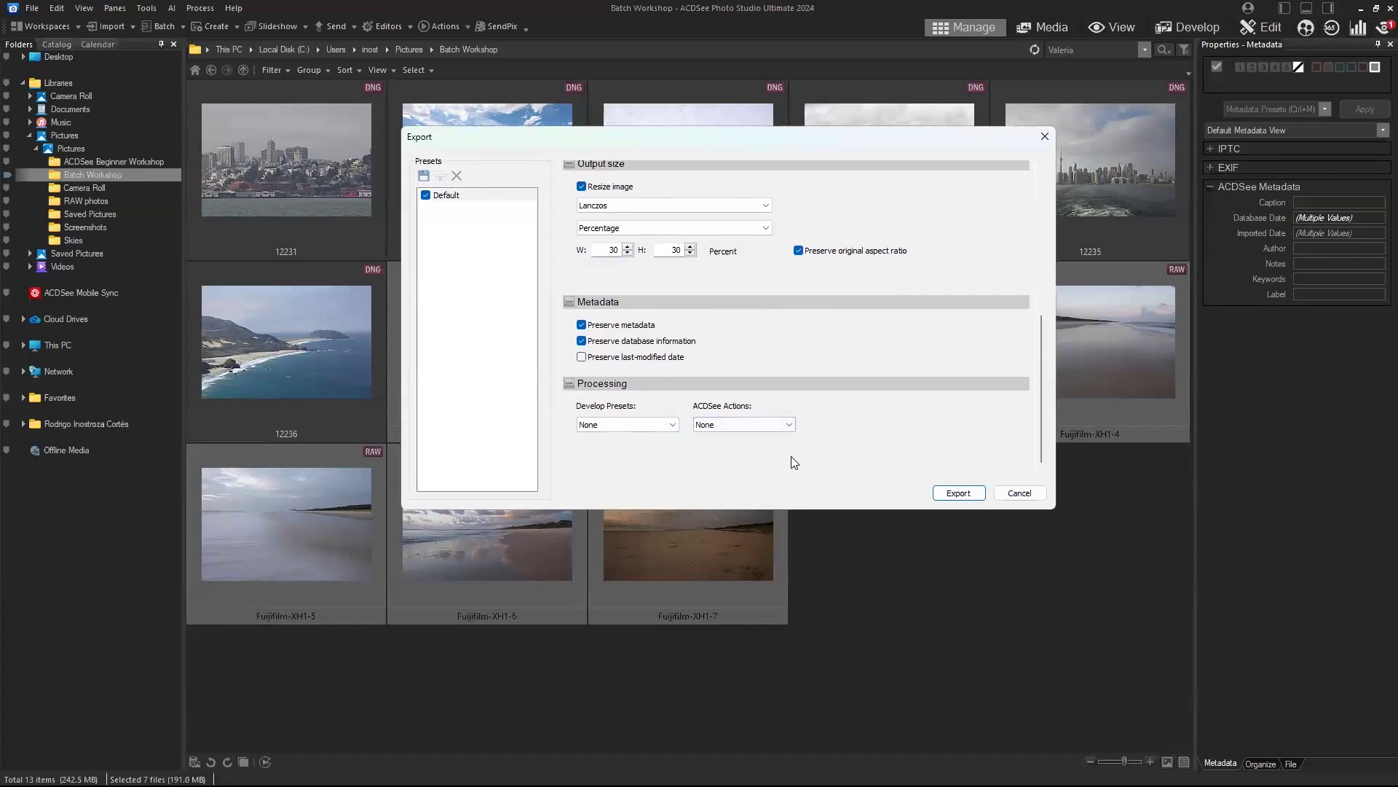
left_click(665, 427)
mouse_move(670, 474)
left_mouse_down()
mouse_move(671, 624)
mouse_move(669, 468)
left_mouse_up()
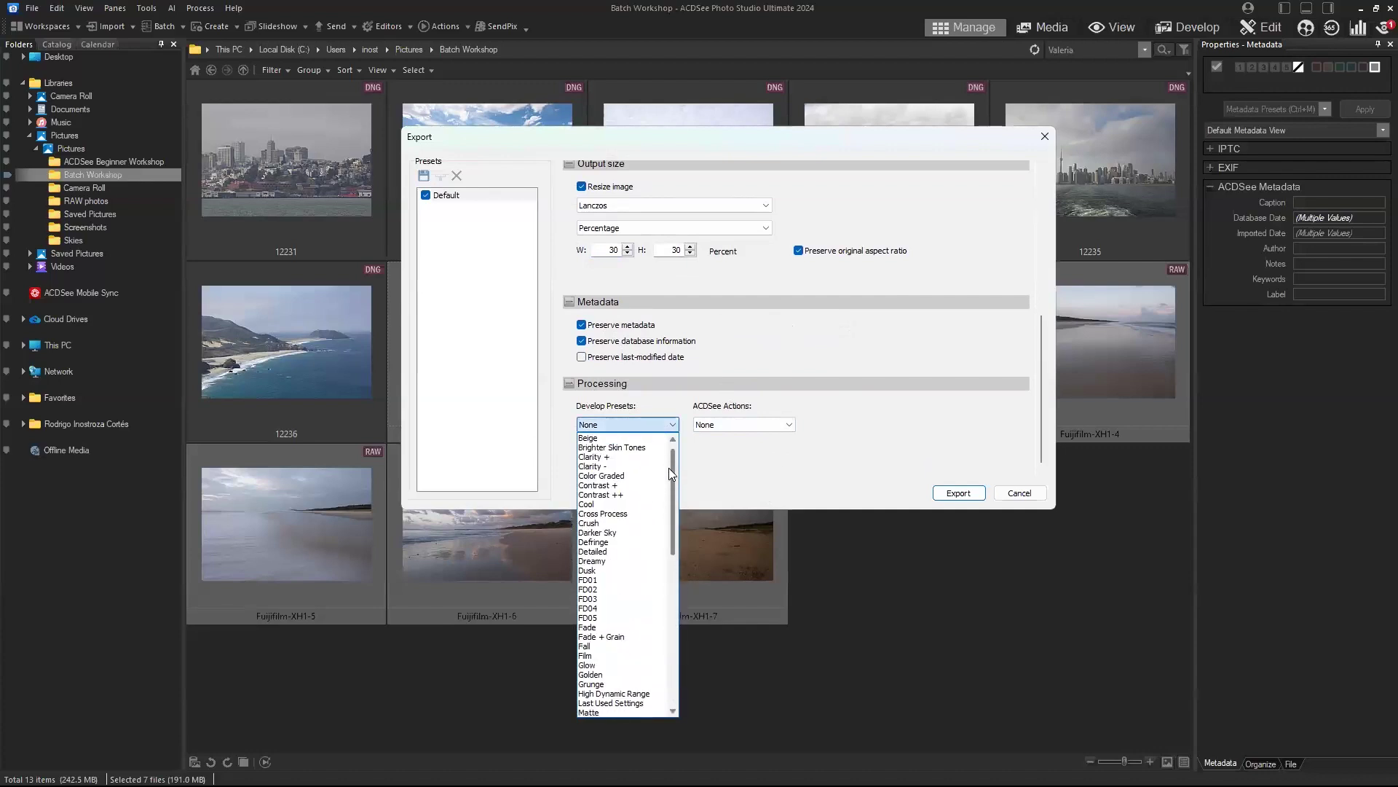
left_click(713, 470)
left_click(776, 423)
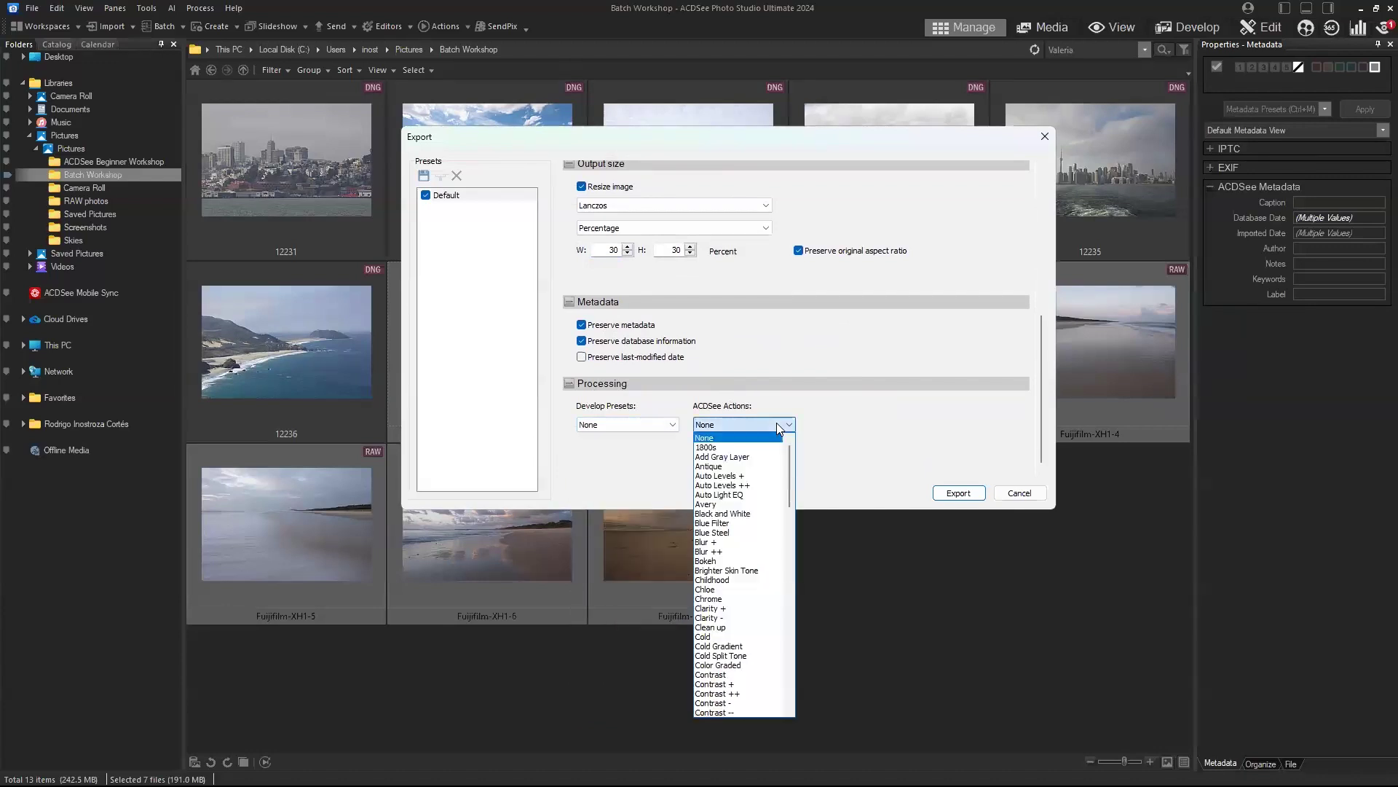
left_click_drag(791, 454, 859, 428)
left_click(1040, 395)
left_click_drag(1040, 395, 1035, 231)
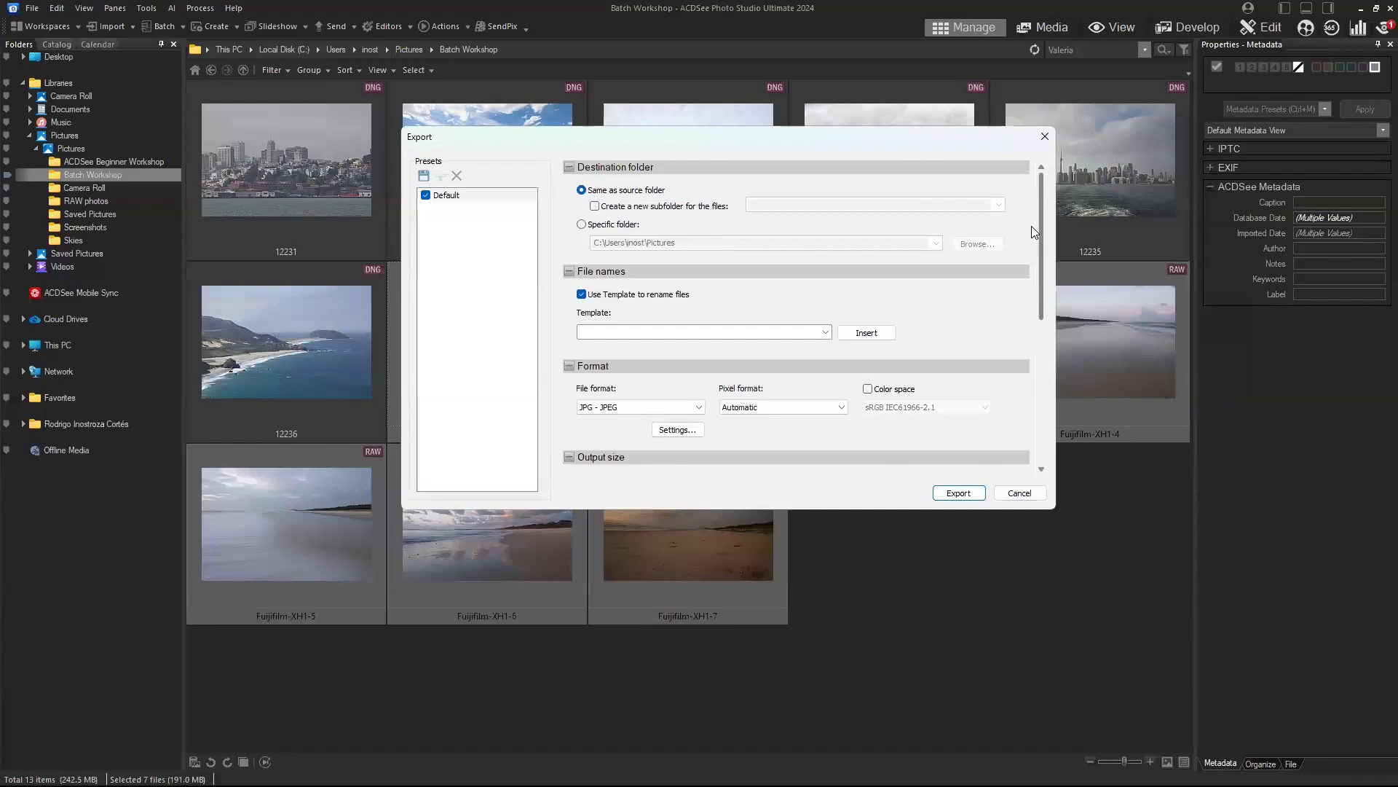